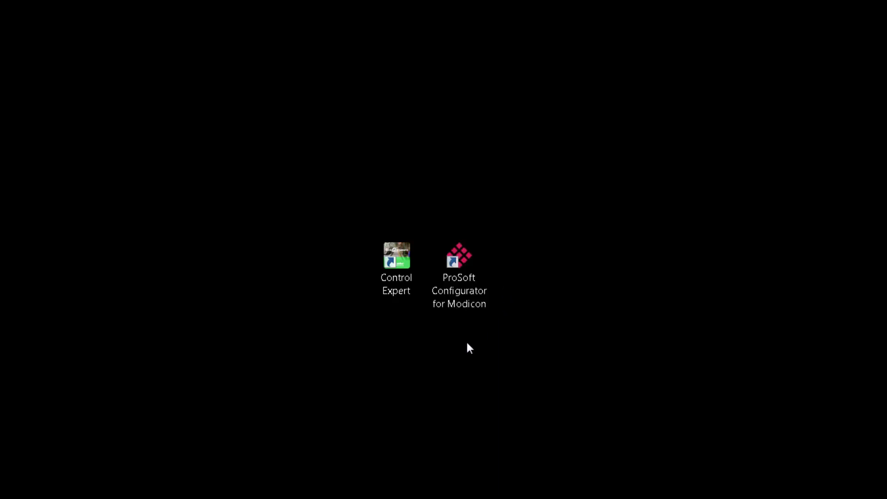
Place the PXMTypeLIB_Rev0.4 zip archive on the Windows desktop
left_click_drag(1, 194, 518, 272)
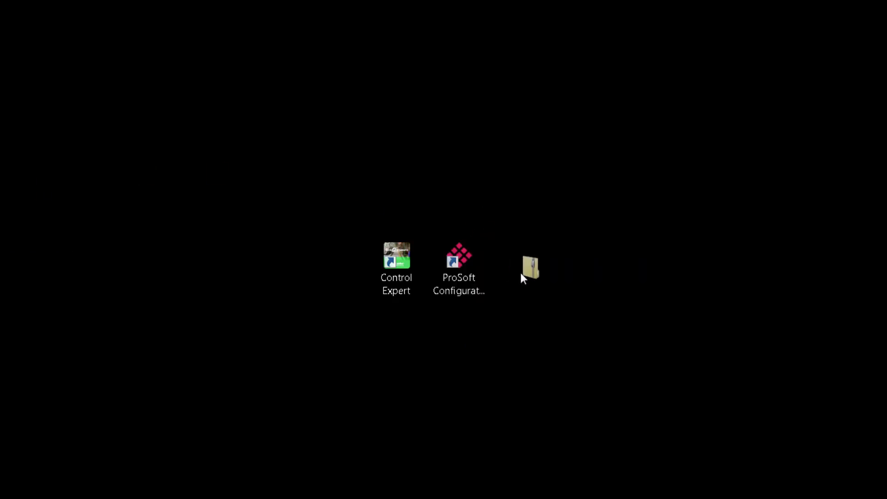
left_click(551, 306)
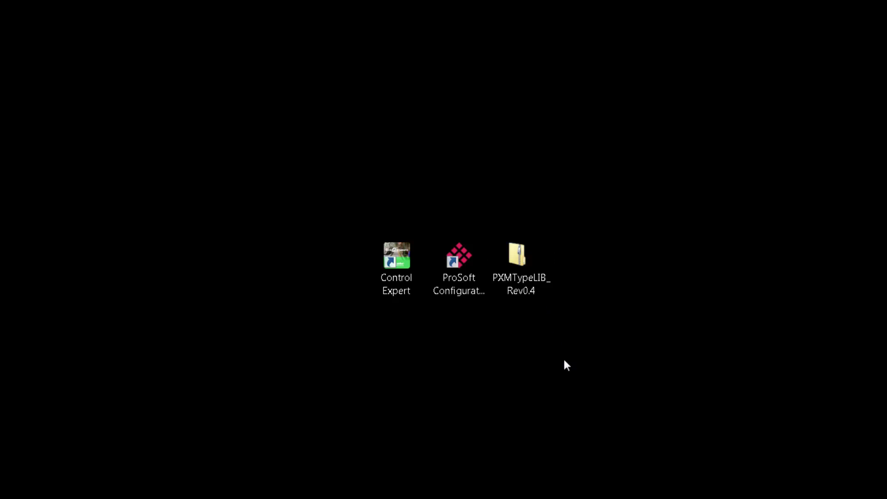
Point Types Library Update at FAMILY.DSC in Desktop\PXMTypeLIB_Rev0.4\PXMTypeLIB_Rev0.4
key("super")
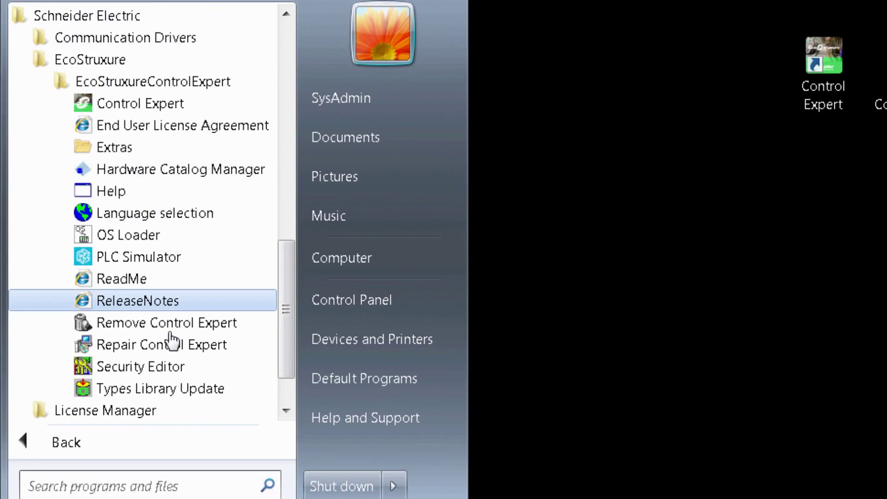
left_click(203, 391)
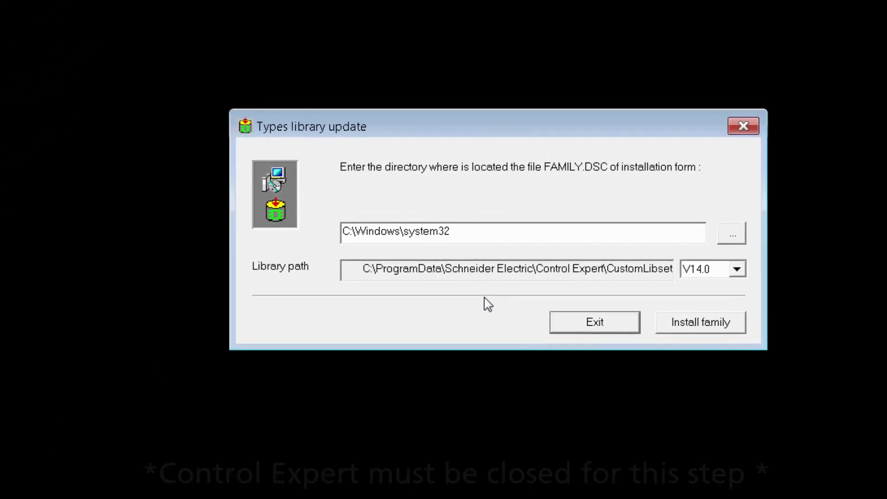
left_click(734, 235)
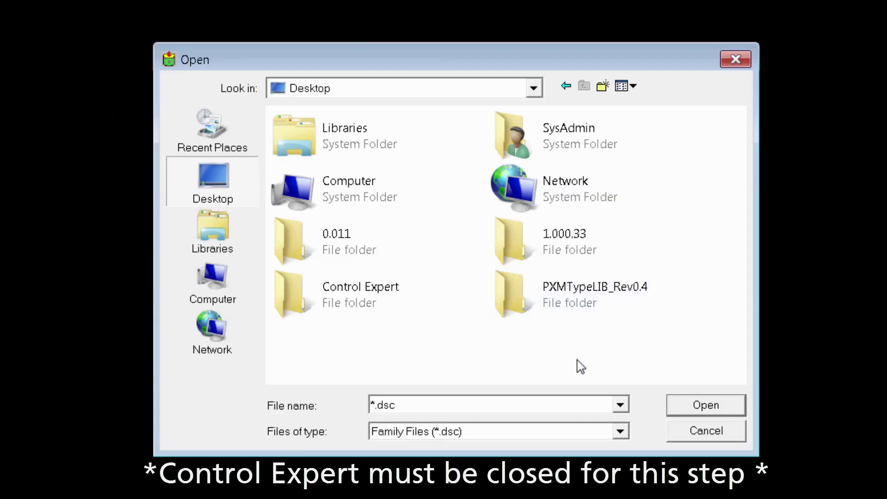
left_click(536, 313)
left_click(695, 406)
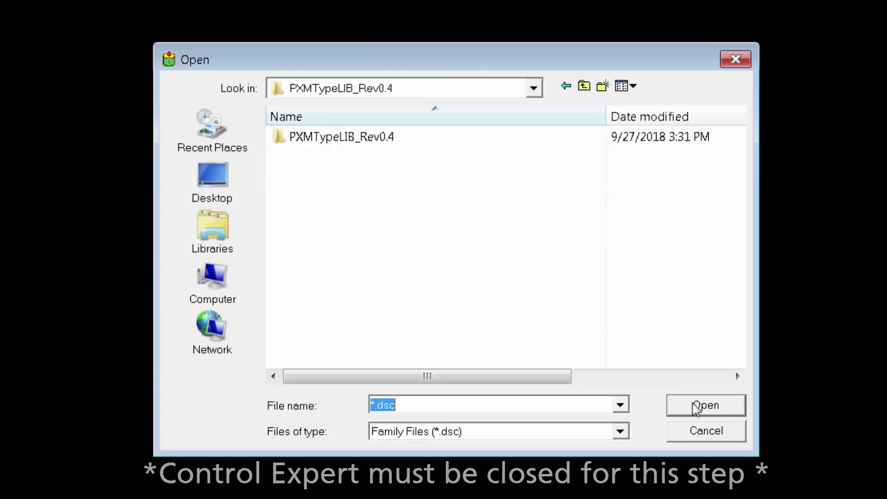
left_click(353, 142)
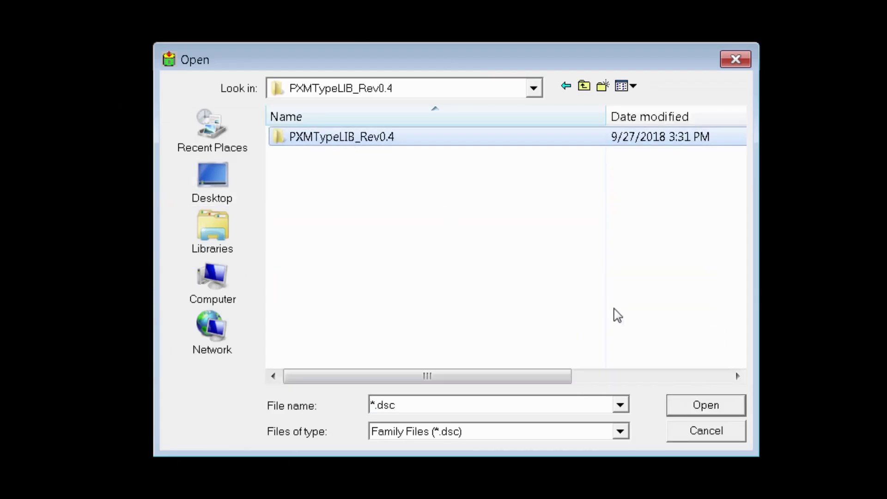
left_click(705, 405)
left_click(347, 274)
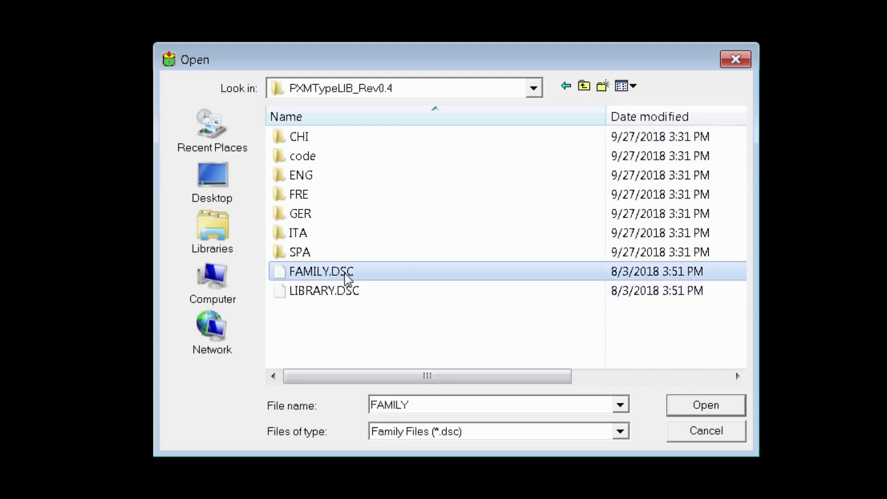
left_click(696, 405)
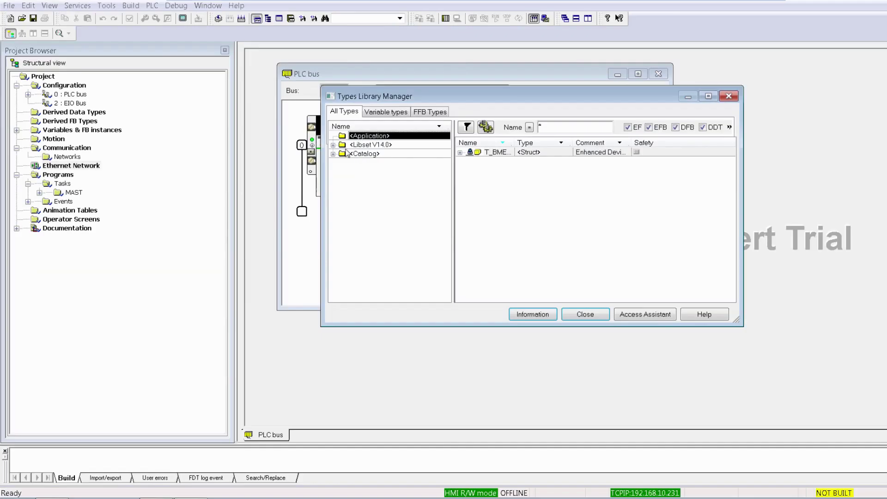
Check the Profibus library types in Libset V14.0, then allow dynamic arrays in project variable settings
left_click(316, 145)
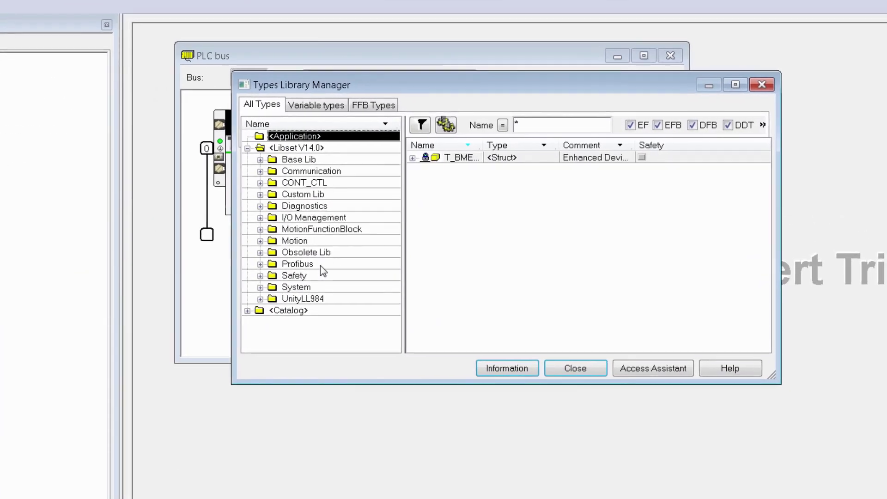
left_click(375, 242)
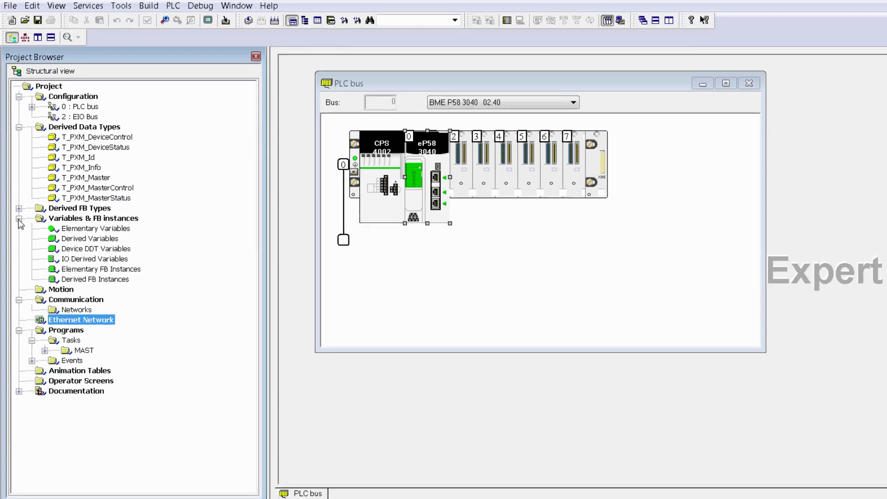
right_click(46, 88)
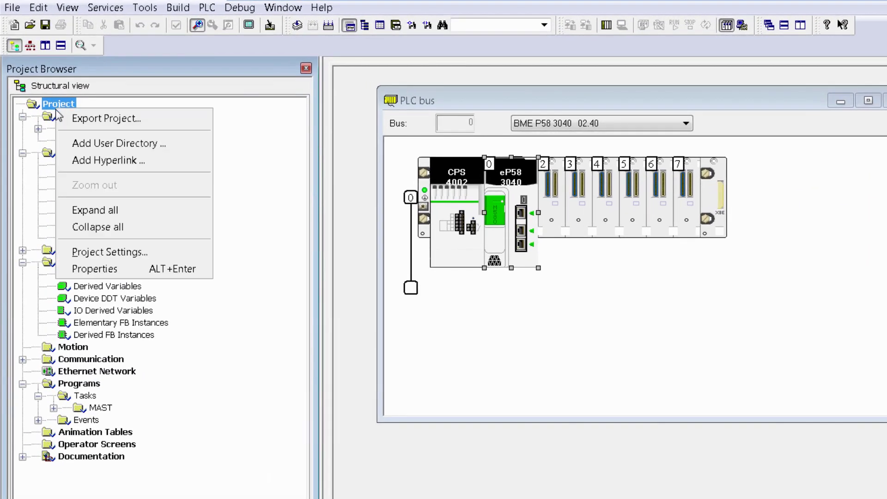
left_click(129, 254)
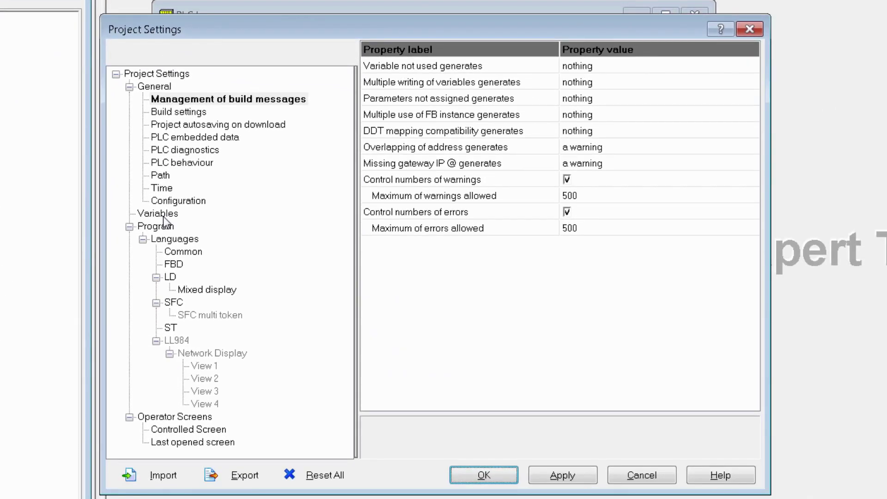
left_click(387, 292)
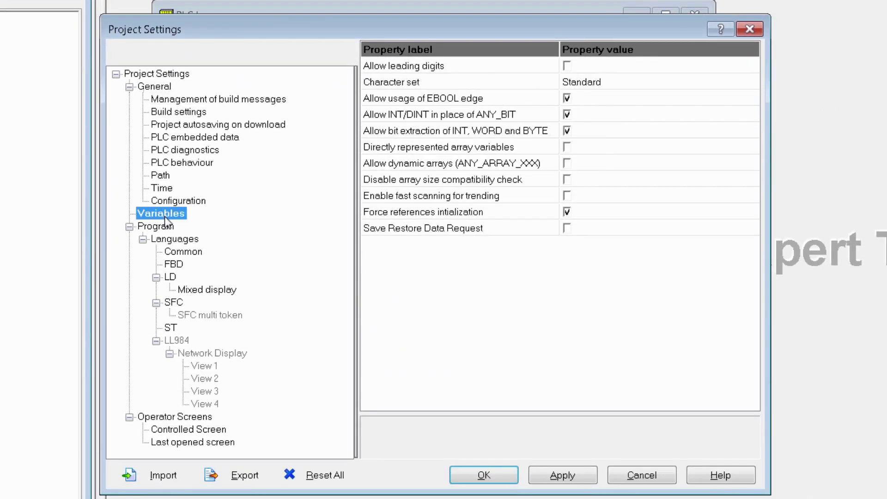
left_click(566, 163)
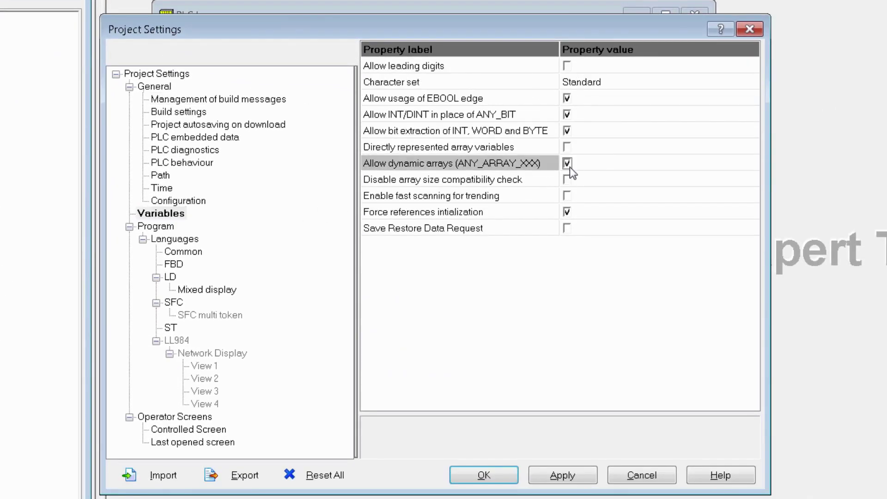
left_click(565, 472)
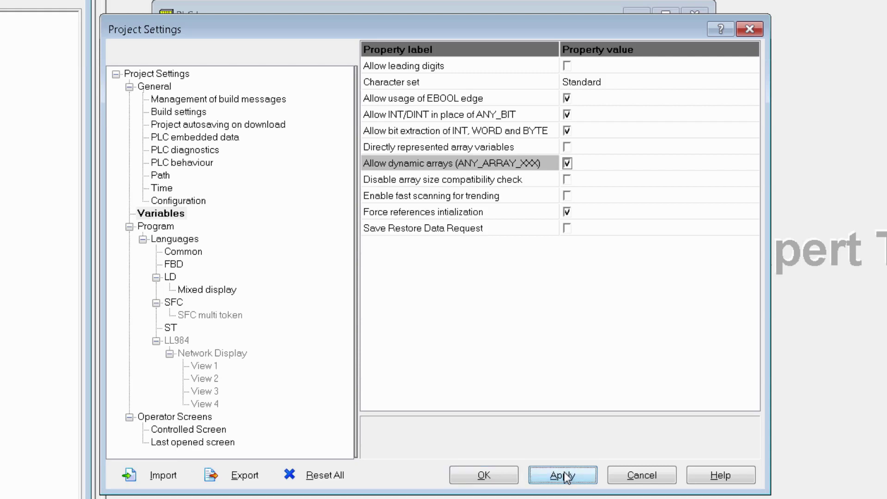
left_click(497, 476)
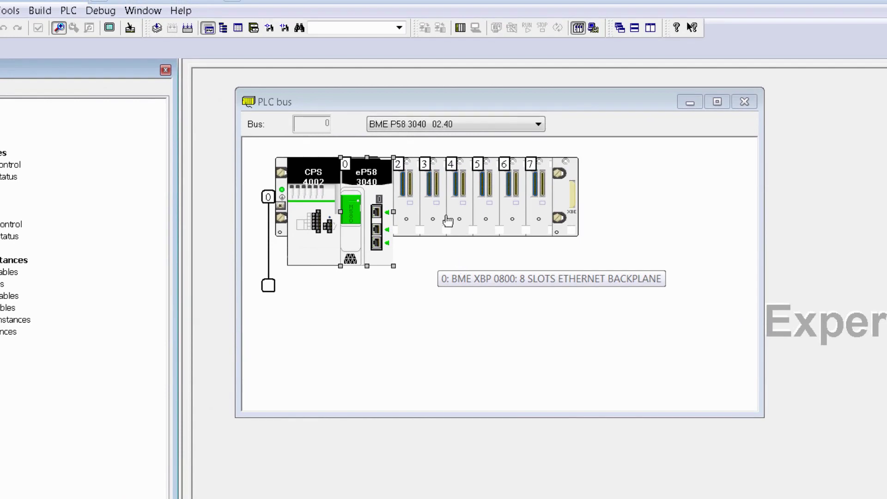
Insert a PME PXM 0100 Profibus DP master from Third party products into rack slot 3
right_click(432, 191)
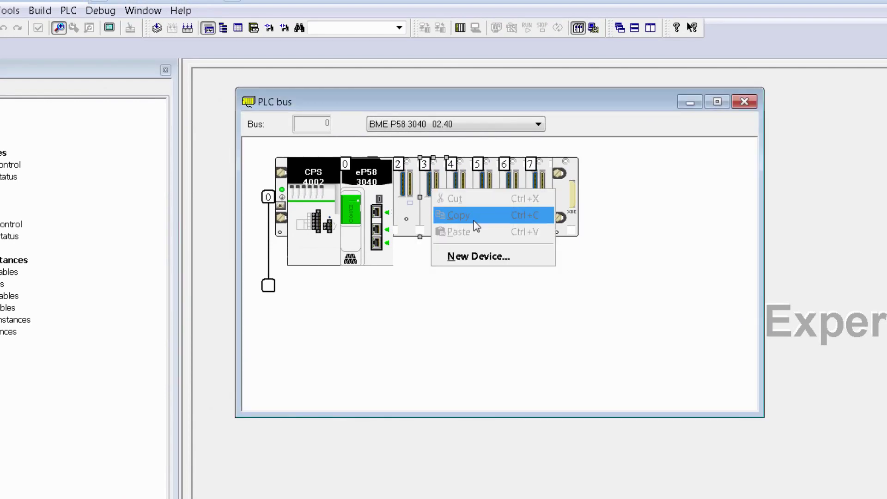
left_click(486, 258)
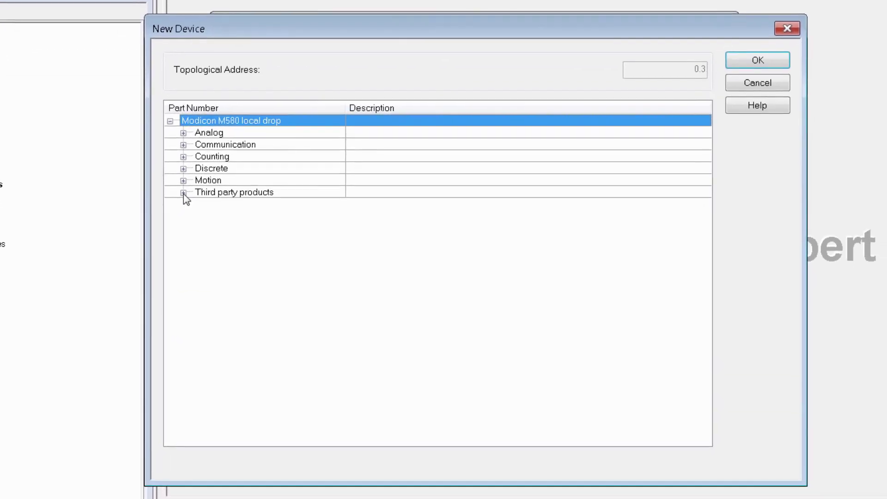
left_click(184, 193)
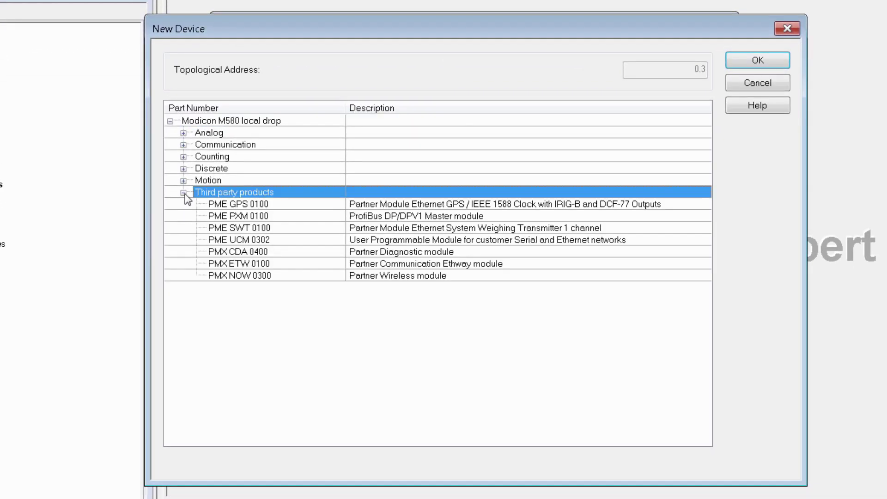
left_click(458, 218)
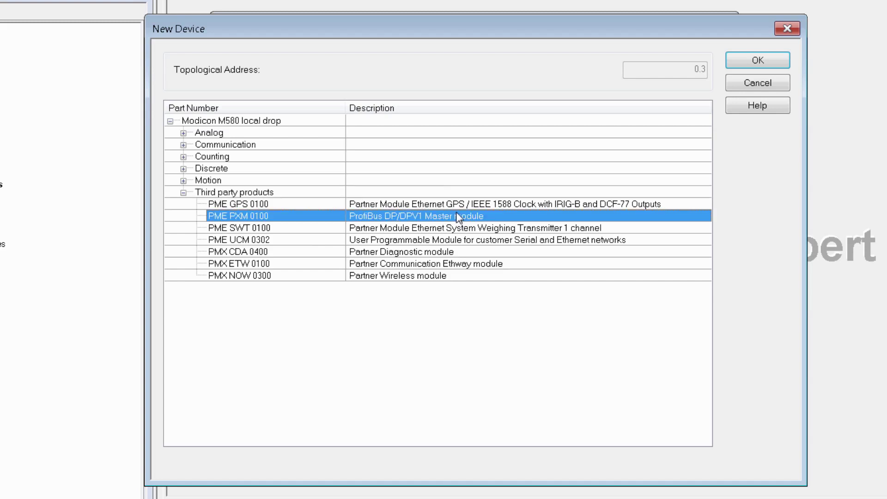
left_click(758, 62)
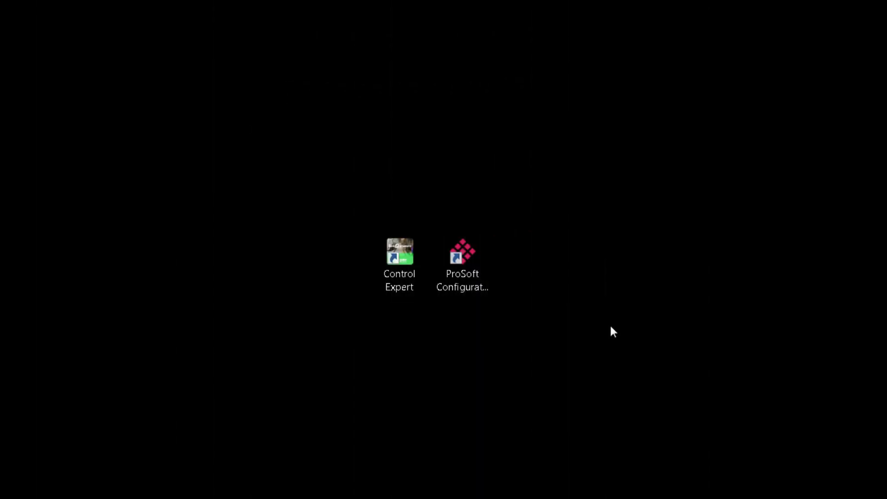
Launch ProSoft Configurator and import ANX_PB_Slave.GSD from the Desktop into the GSD catalog
left_click(464, 262)
double_click(465, 260)
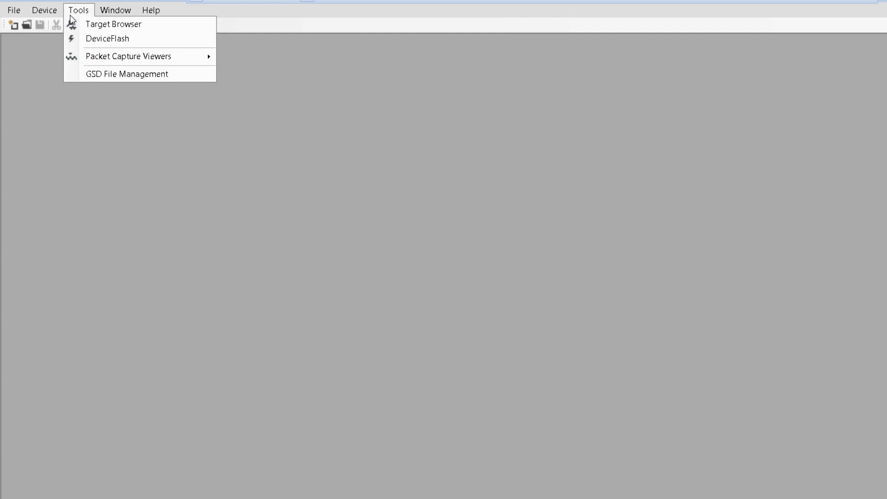
left_click(151, 77)
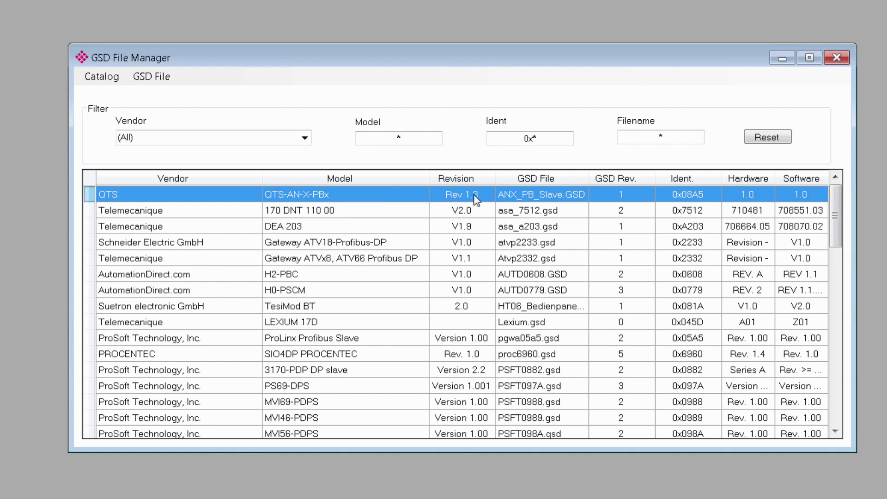
left_click(150, 76)
left_click(163, 110)
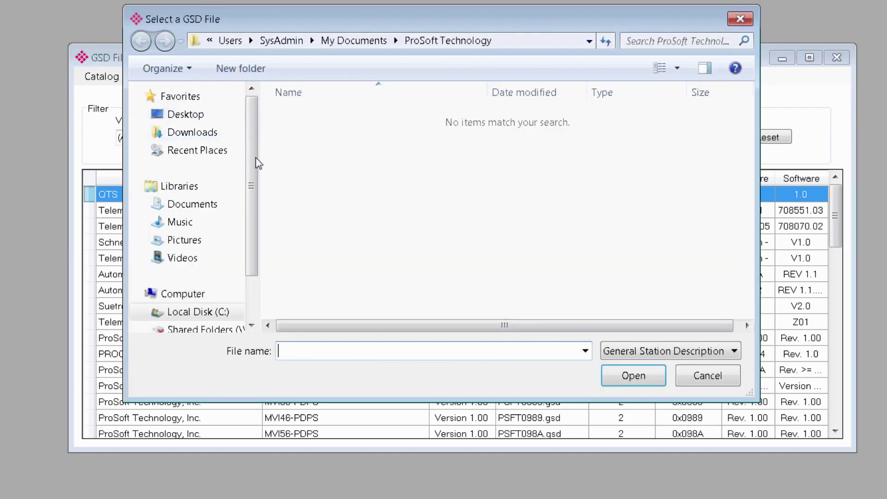
left_click(176, 114)
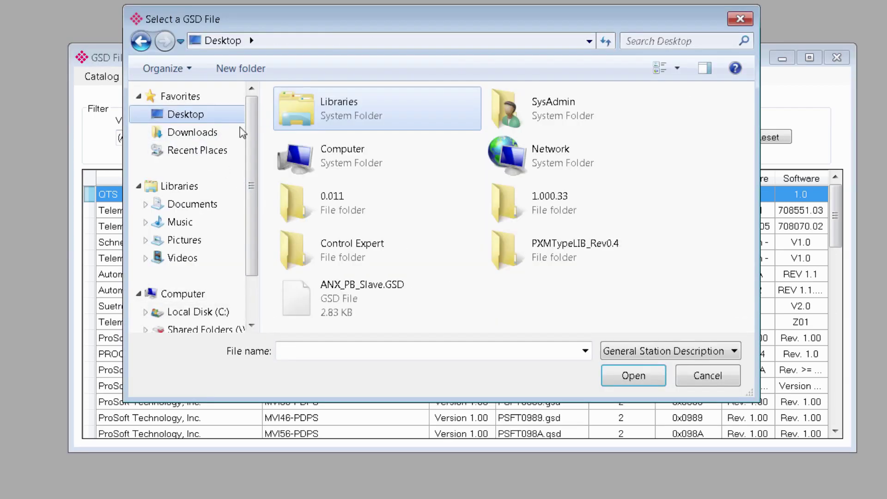
left_click(321, 300)
left_click(646, 376)
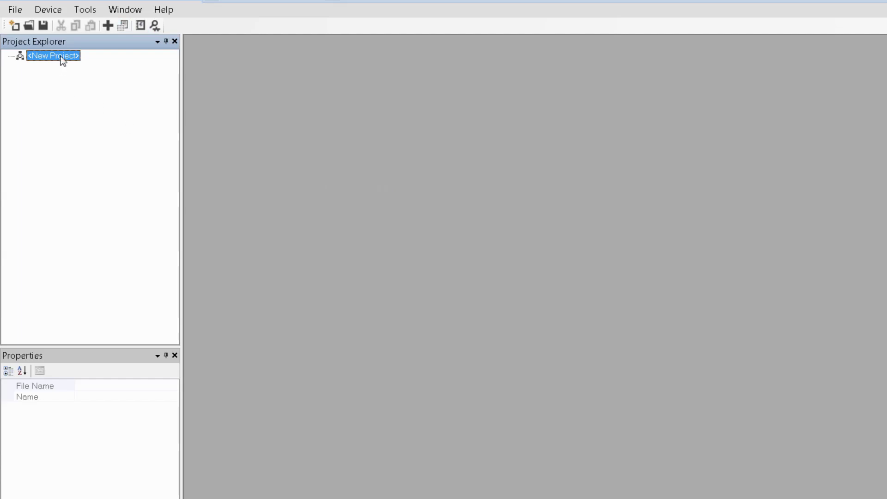
Add the PXM0100 master device to <New Project> from the Project Explorer
right_click(63, 61)
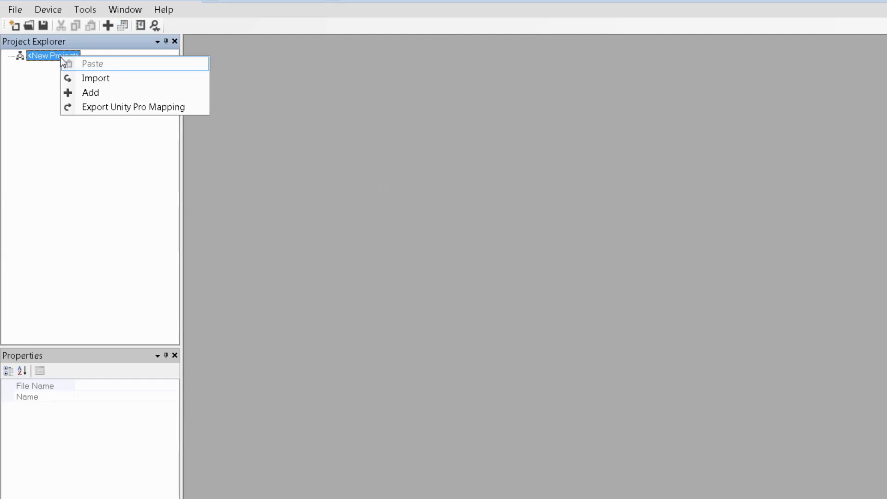
left_click(112, 92)
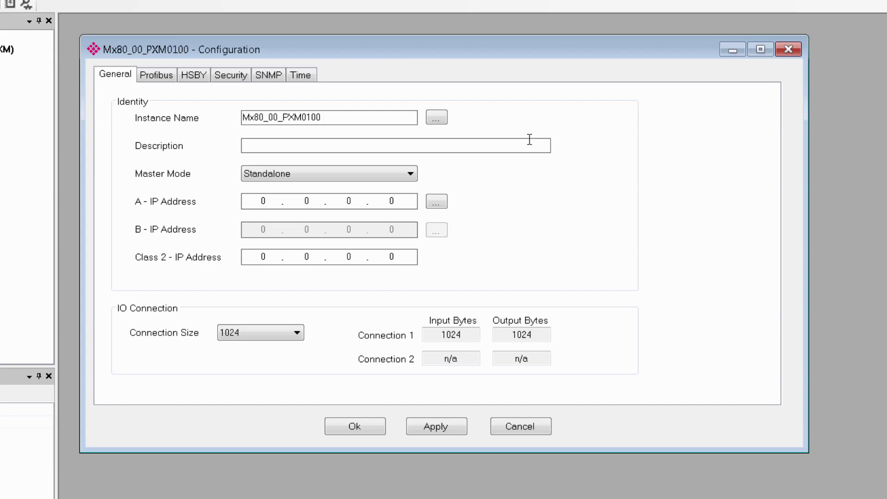
Assign the master to slot 3, making its instance Mx80_03_PXM0100
left_click(441, 119)
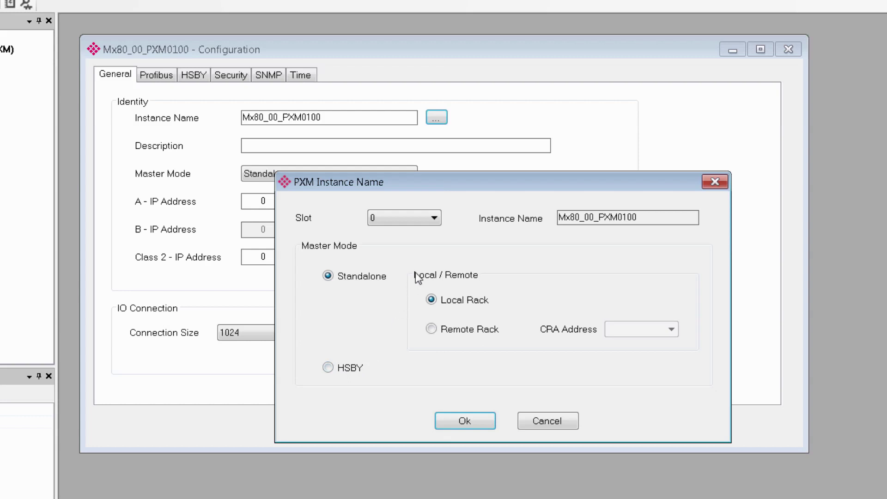
left_click(438, 218)
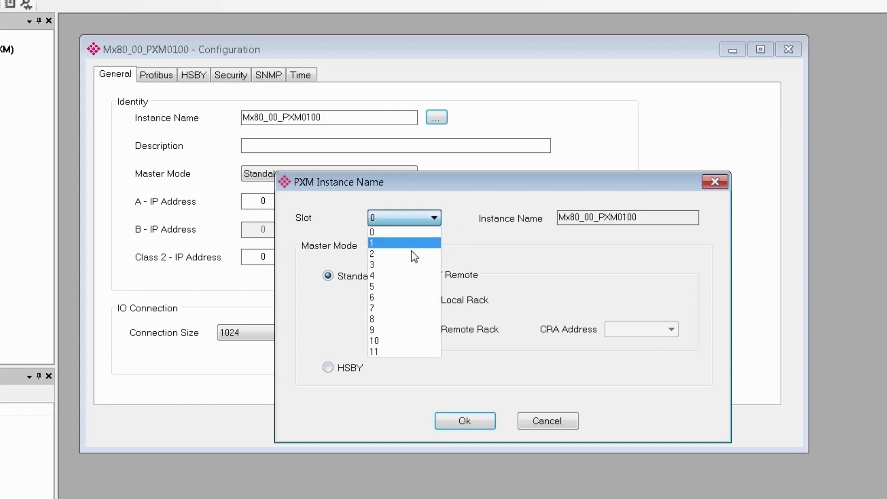
left_click(407, 265)
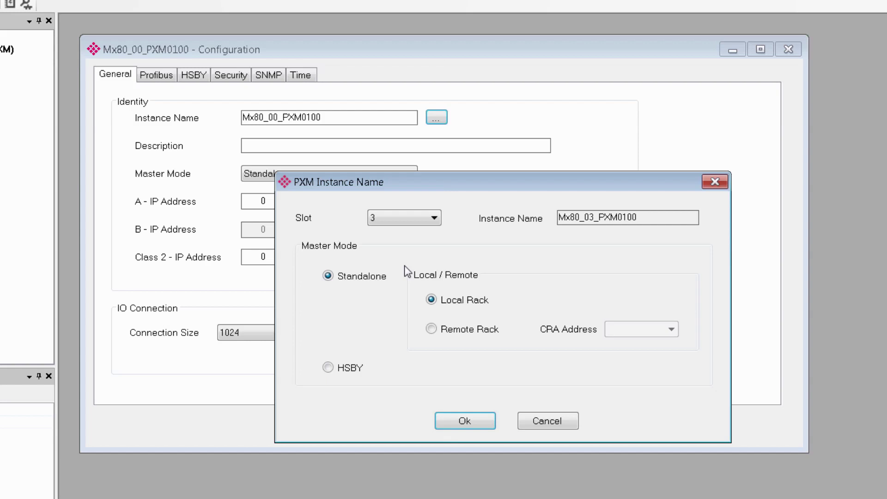
left_click(472, 422)
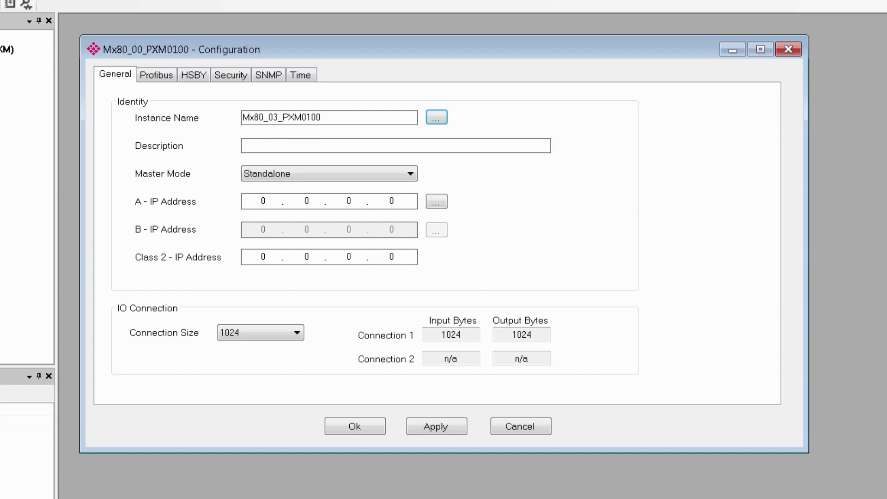
Set the A IP address to 192.168.10.40 and keep connection size 1024
left_click(267, 176)
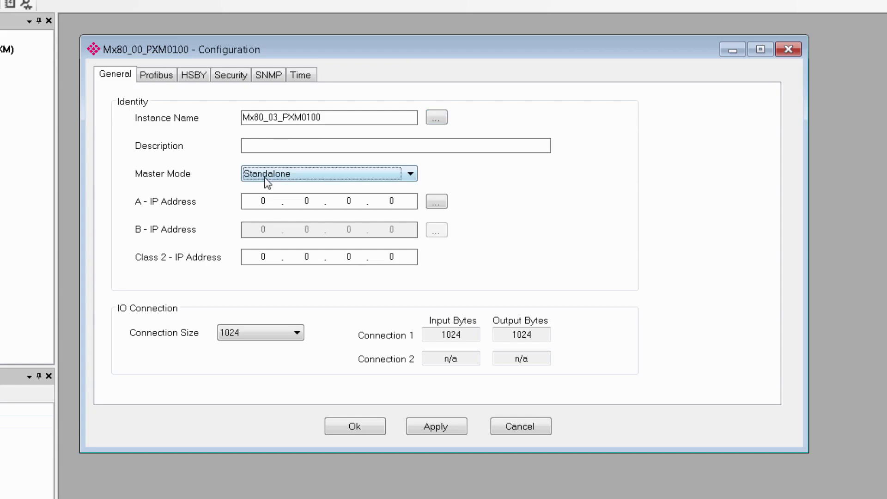
left_click(274, 205)
left_click_drag(273, 204, 241, 205)
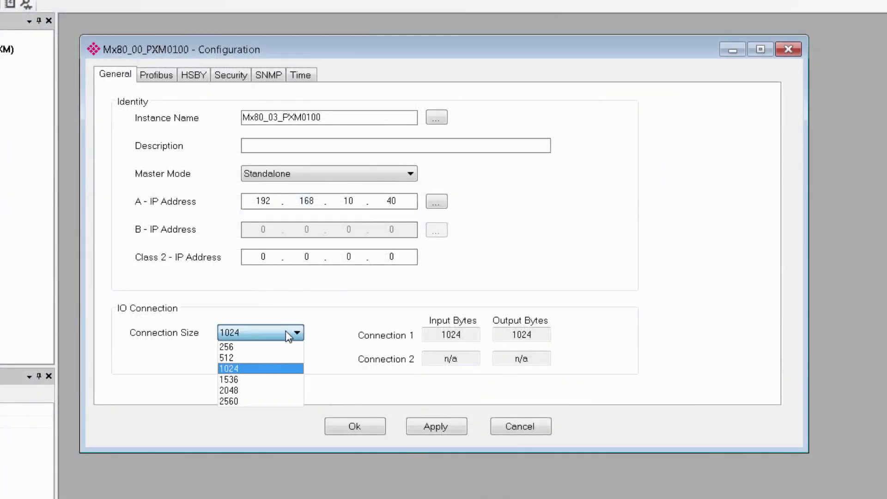
left_click(260, 368)
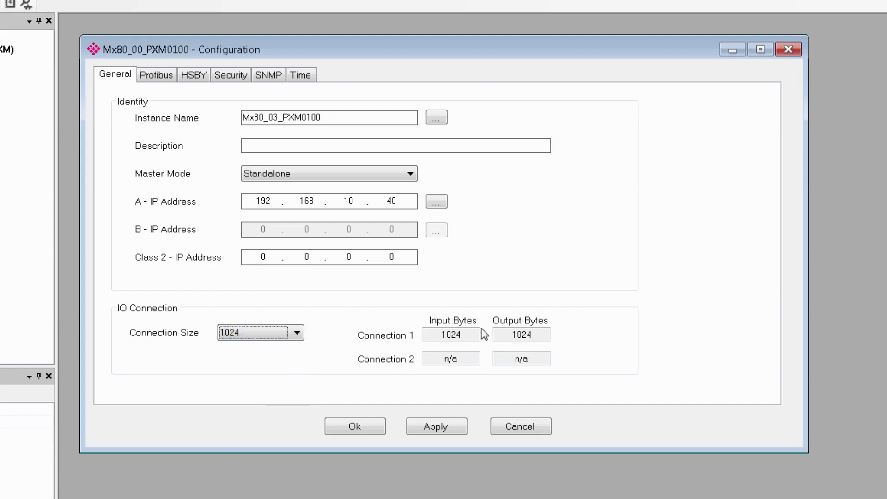
left_click(171, 78)
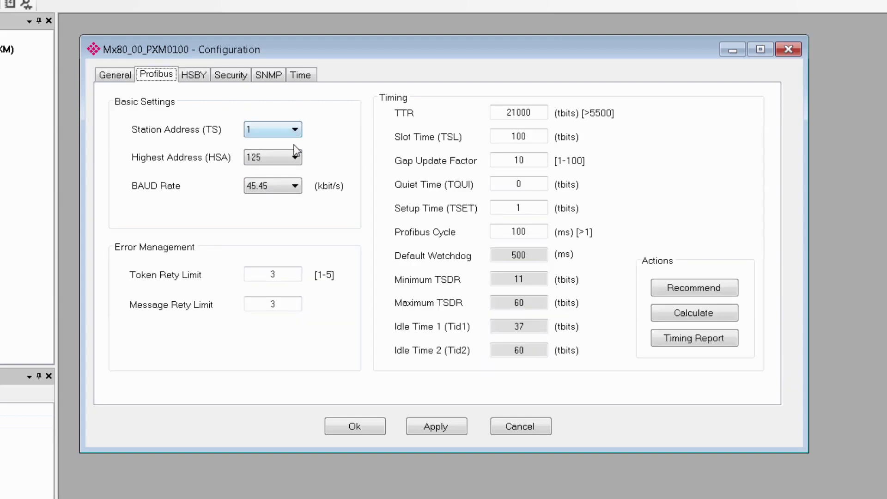
Set the Profibus baud rate to 1500 kbit/s and review the HSBY and Security tabs
left_click(294, 187)
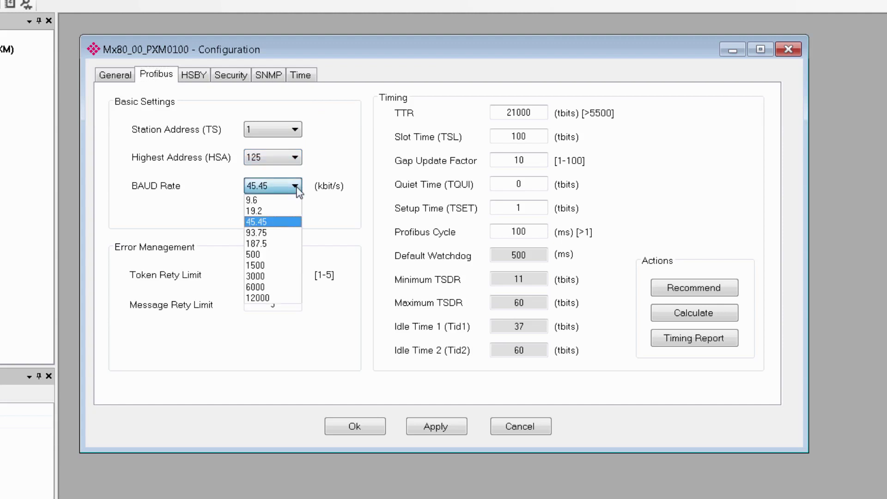
left_click(273, 265)
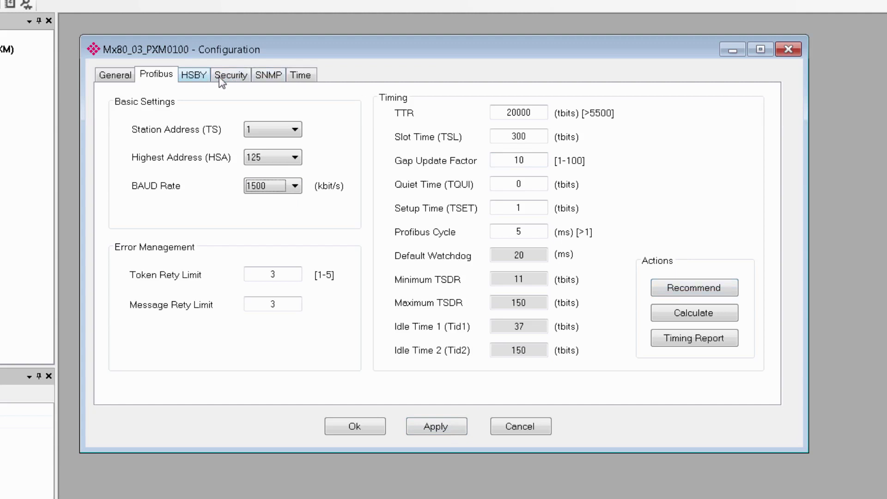
left_click(200, 80)
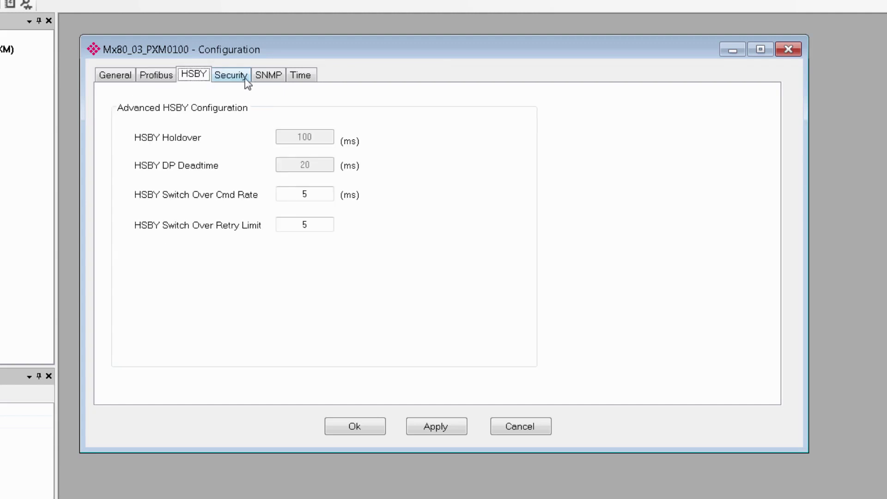
left_click(246, 81)
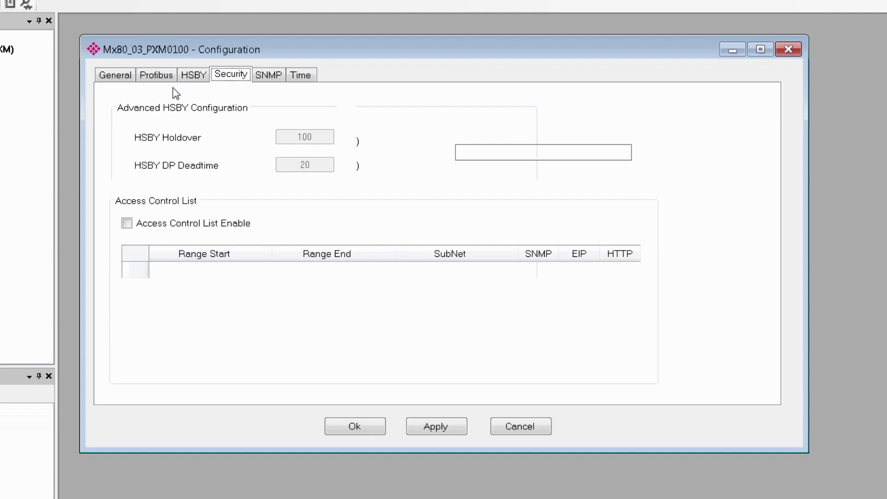
left_click(110, 81)
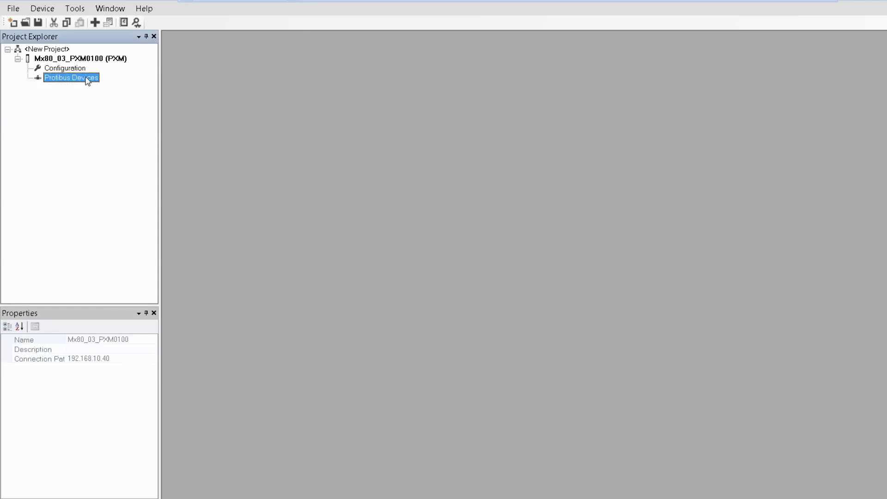
Add a QTS-AN-X-PBx slave under Profibus Devices, filtering the vendor list to QTS
right_click(88, 82)
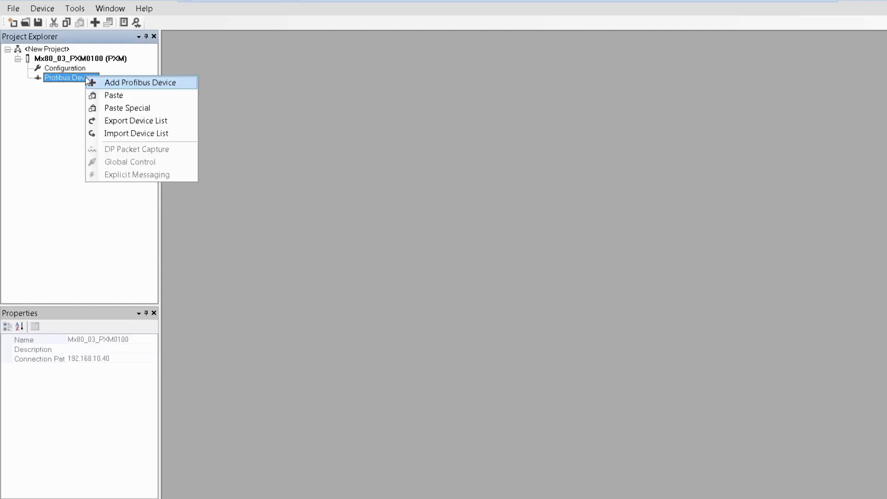
left_click(139, 83)
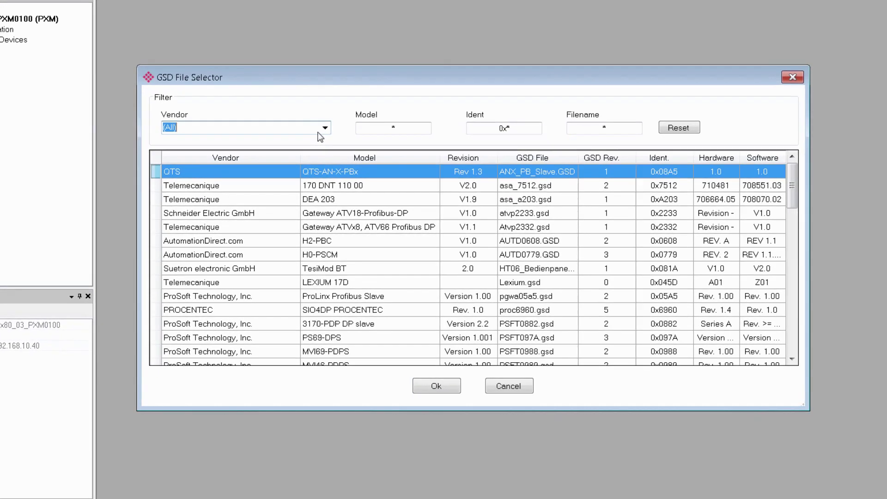
left_click(334, 134)
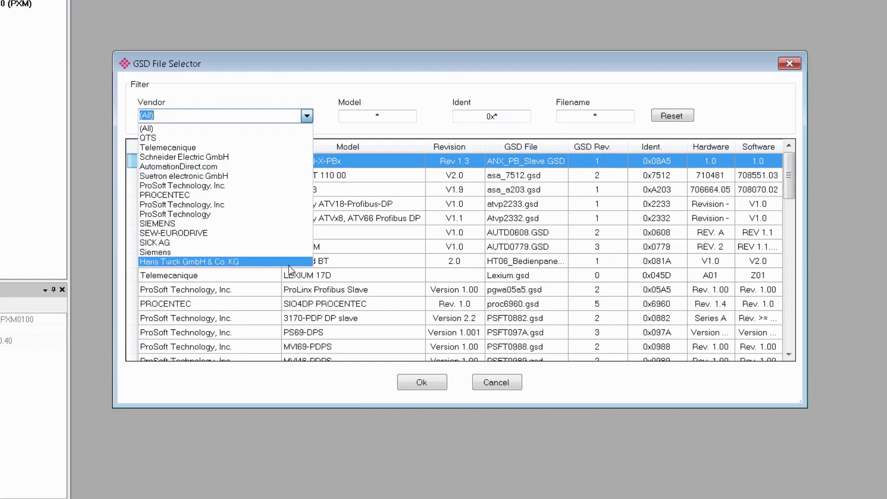
left_click(300, 138)
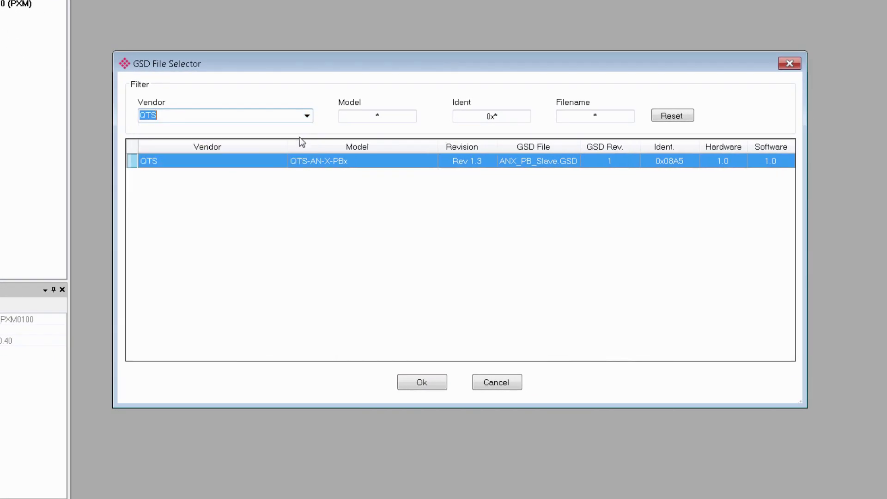
left_click(392, 162)
left_click(422, 383)
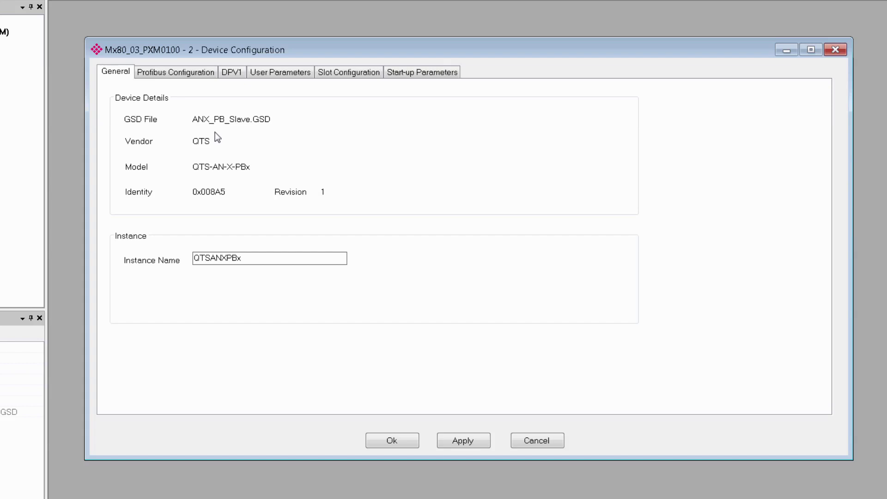
Rename the slave's instance to PB_slave
left_click(259, 259)
left_click_drag(258, 260, 195, 257)
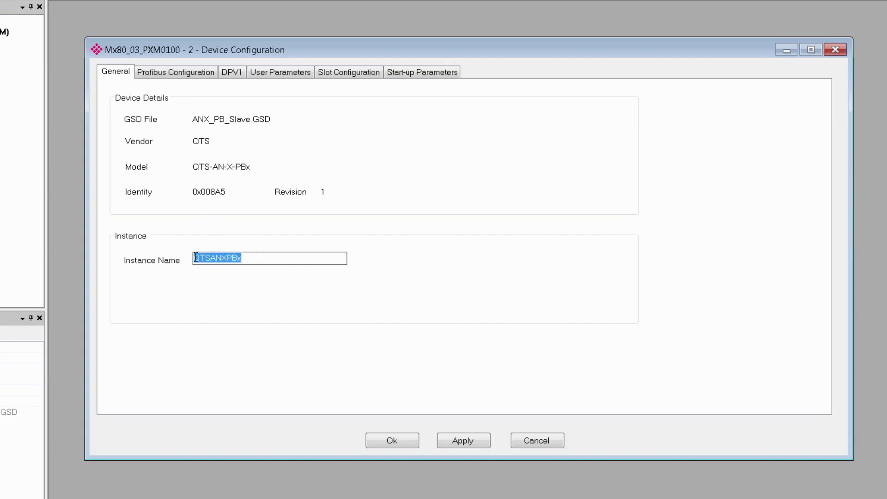
type("PB_sla")
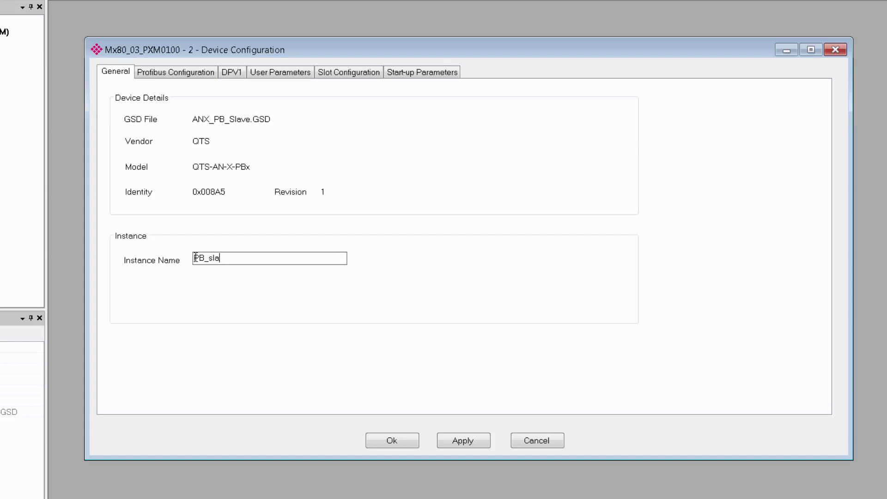
type("ve")
Keep the slave's Profibus node address at 2 and show its User Parameters page
left_click(201, 73)
left_click(270, 123)
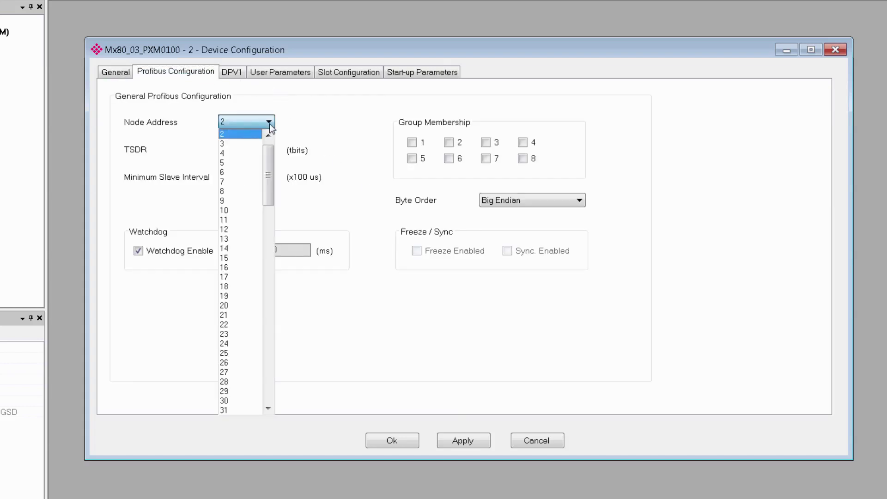
left_click(270, 124)
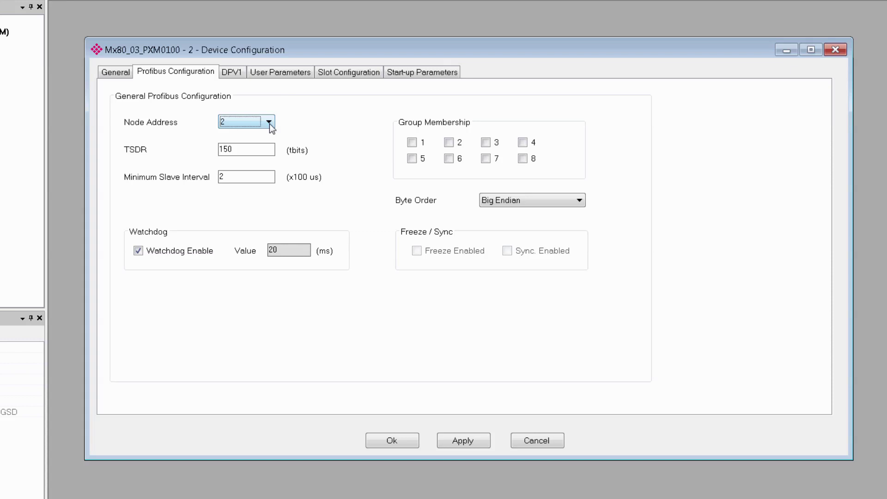
left_click(281, 73)
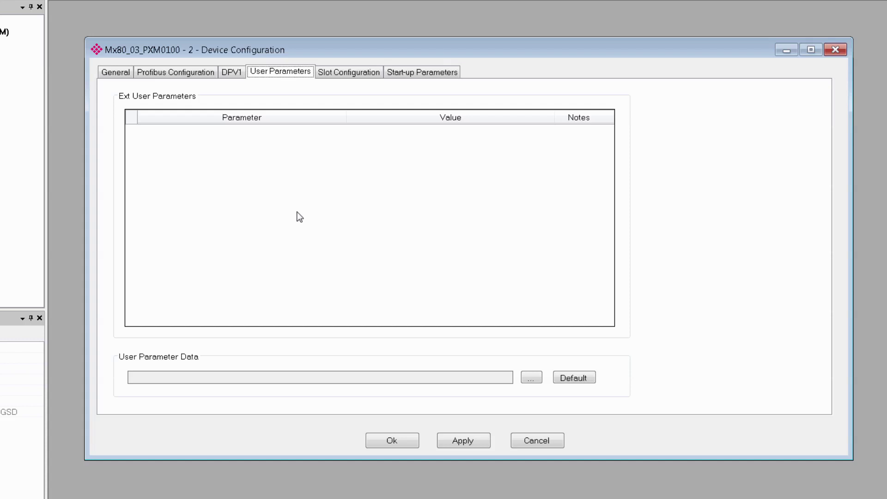
Add the 1 Byte In/Out module to PB_slave's slot configuration
left_click(345, 80)
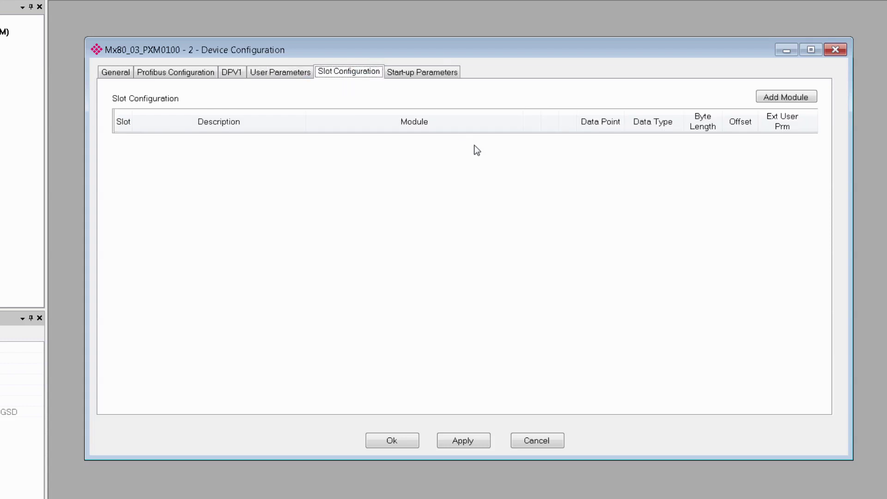
left_click(788, 102)
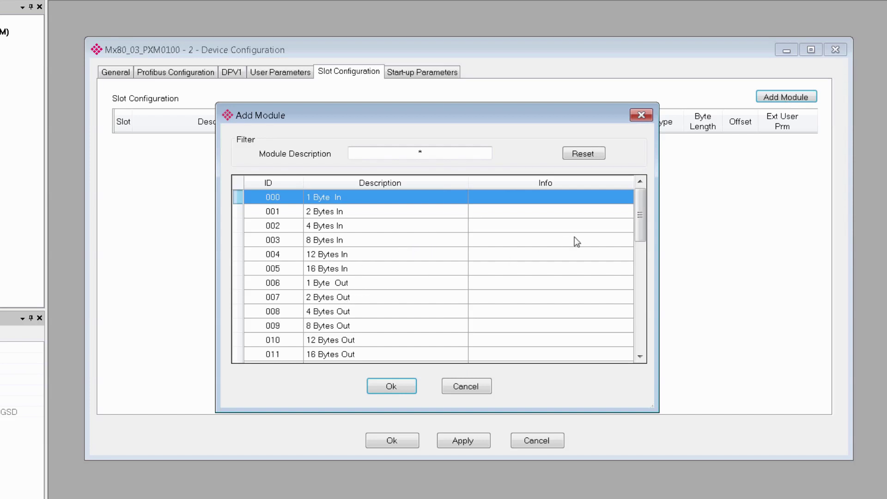
left_click_drag(638, 211, 658, 215)
scroll(329, 282, "down", 5)
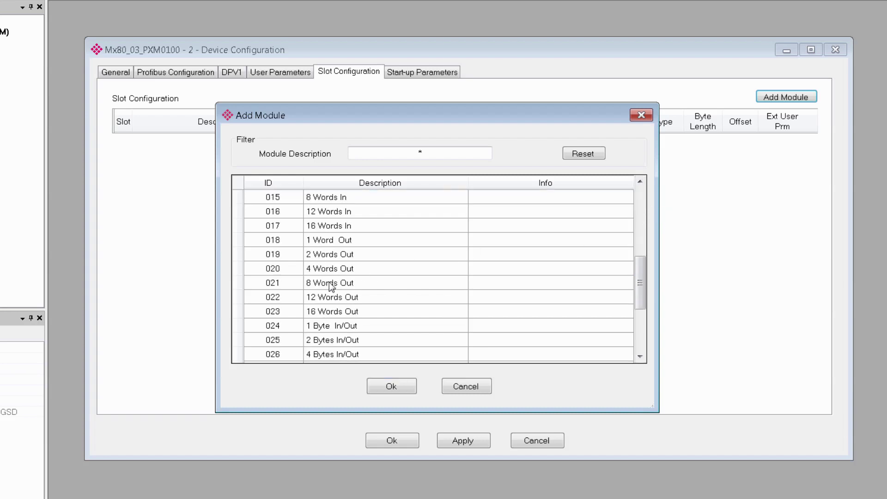
left_click(337, 327)
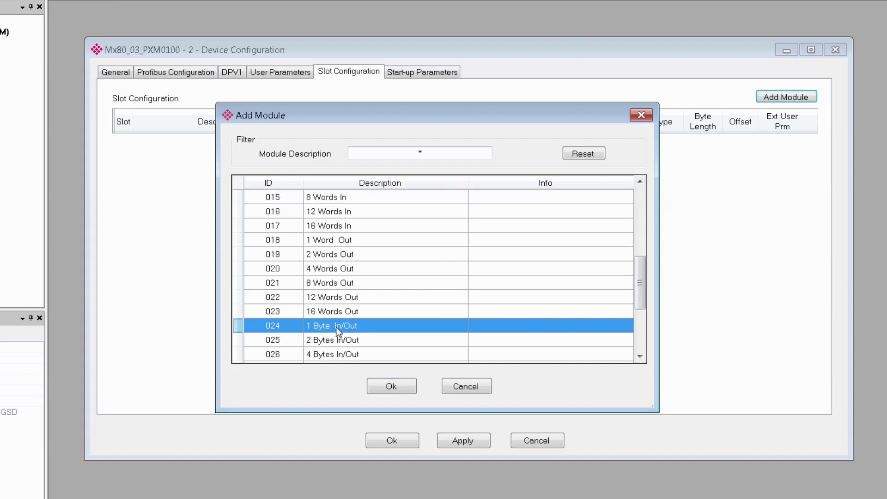
left_click(412, 386)
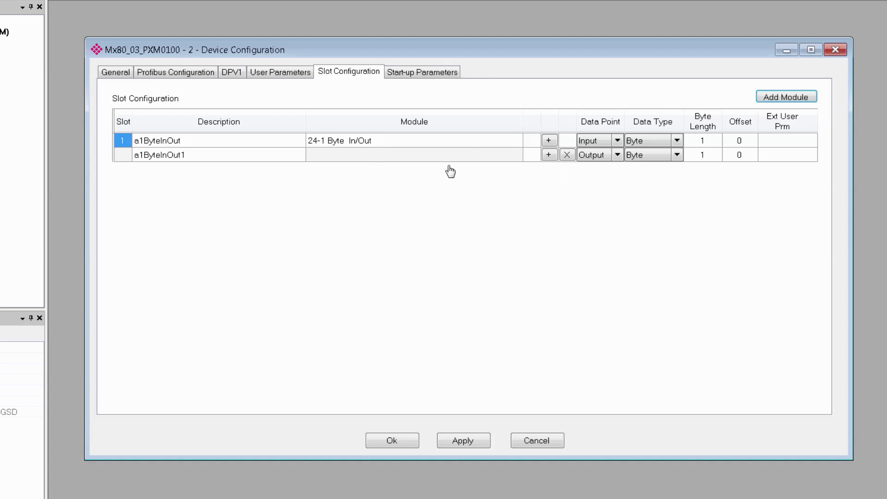
Assign the a1ByteInOut and a1ByteInOut1 descriptions, then apply and close the device configuration
left_click(185, 143)
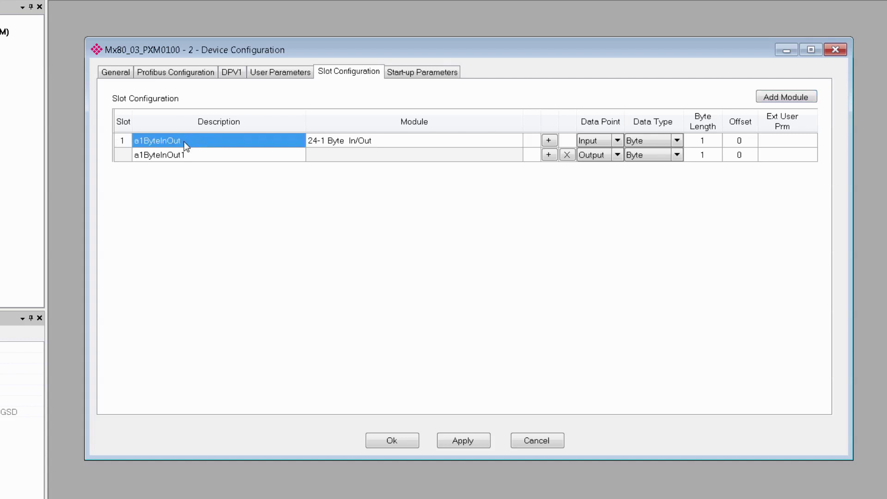
left_click(198, 152)
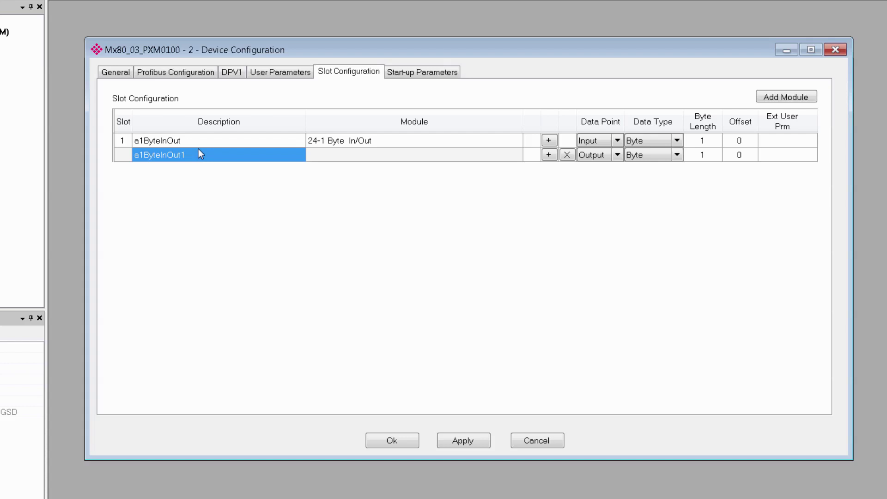
left_click(481, 442)
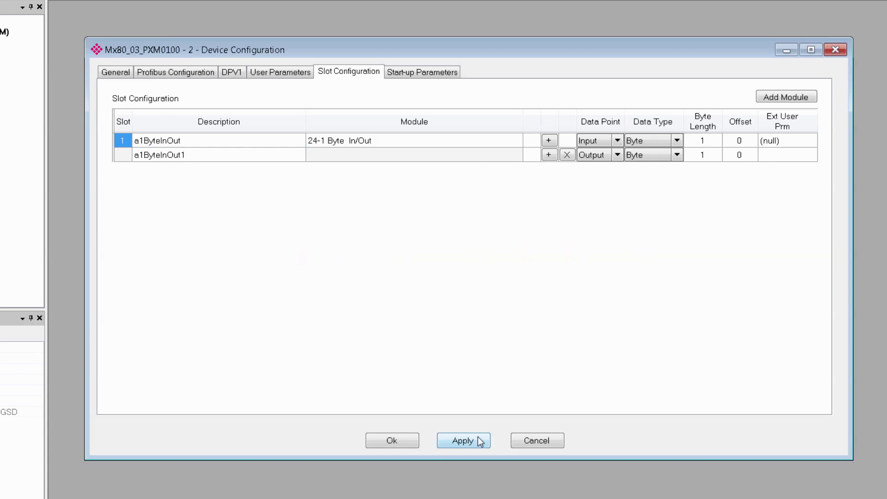
left_click(401, 440)
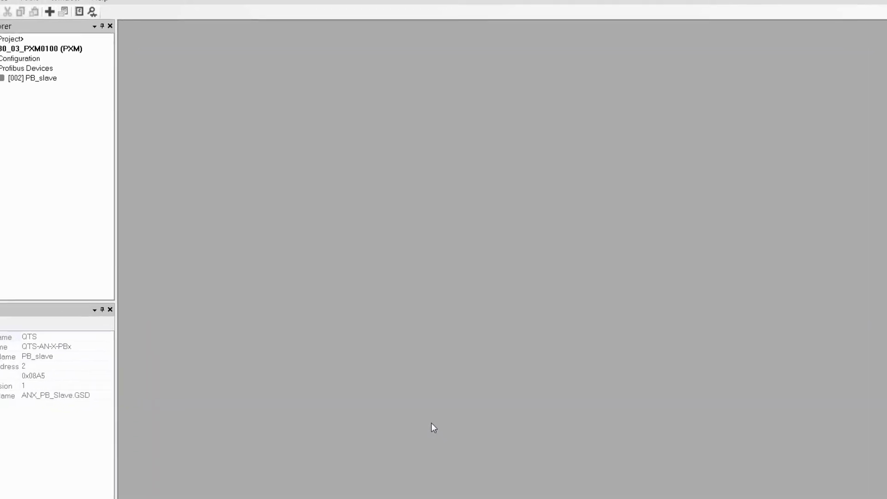
Copy the PB_slave device
left_click(49, 80)
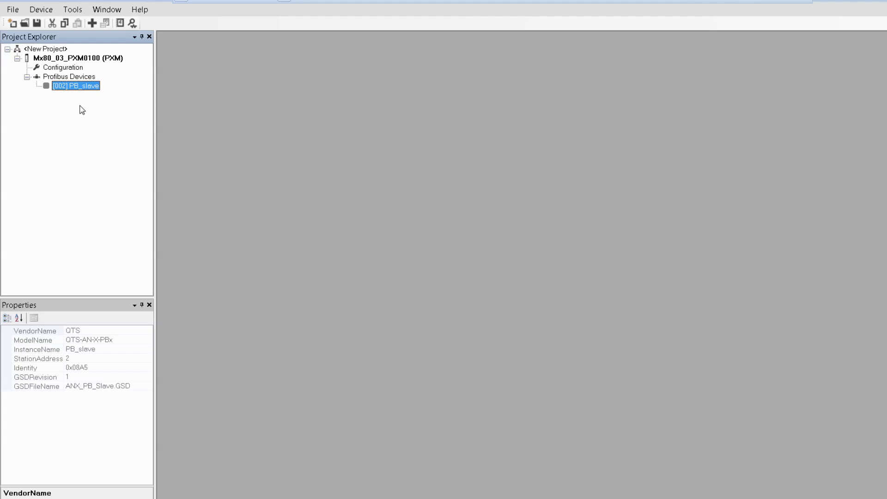
right_click(75, 77)
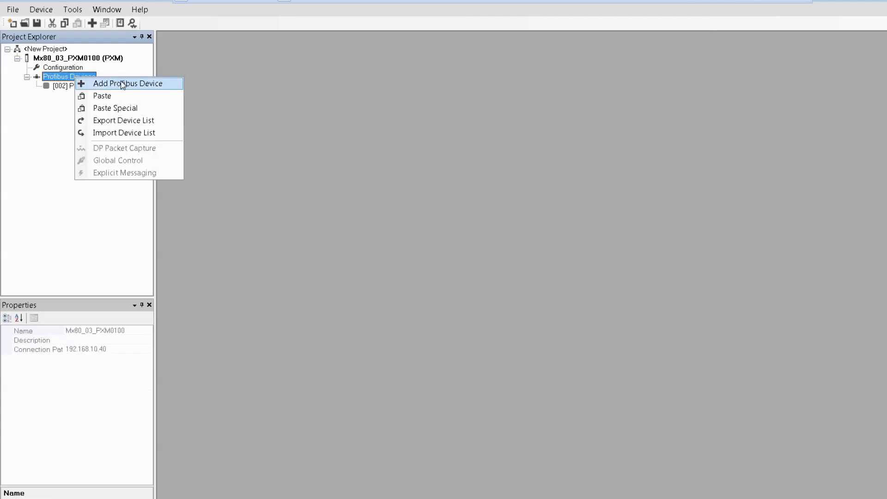
left_click(235, 117)
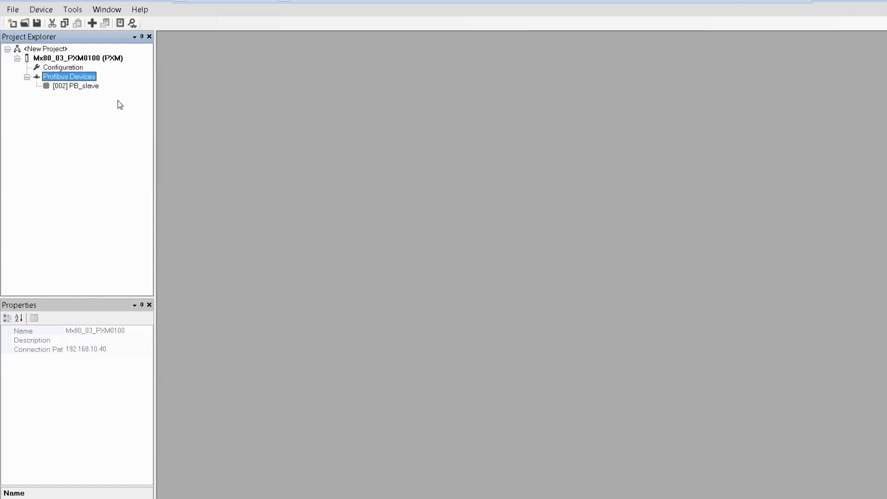
left_click(85, 90)
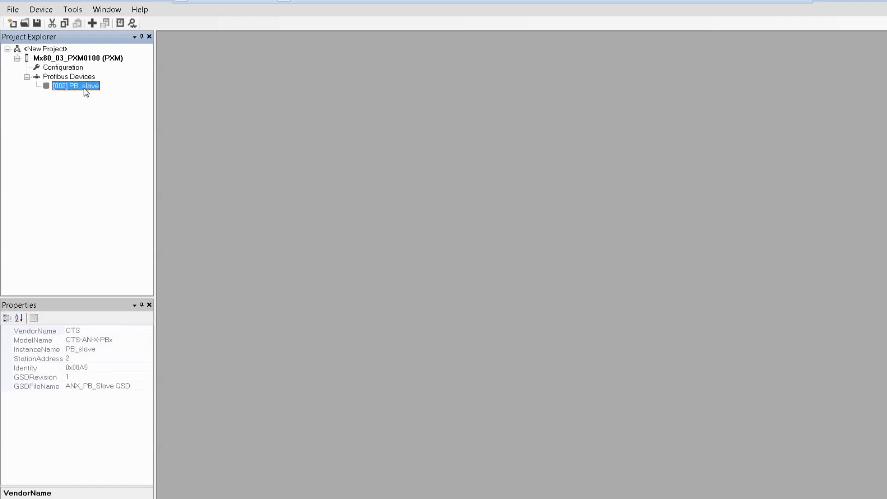
right_click(86, 91)
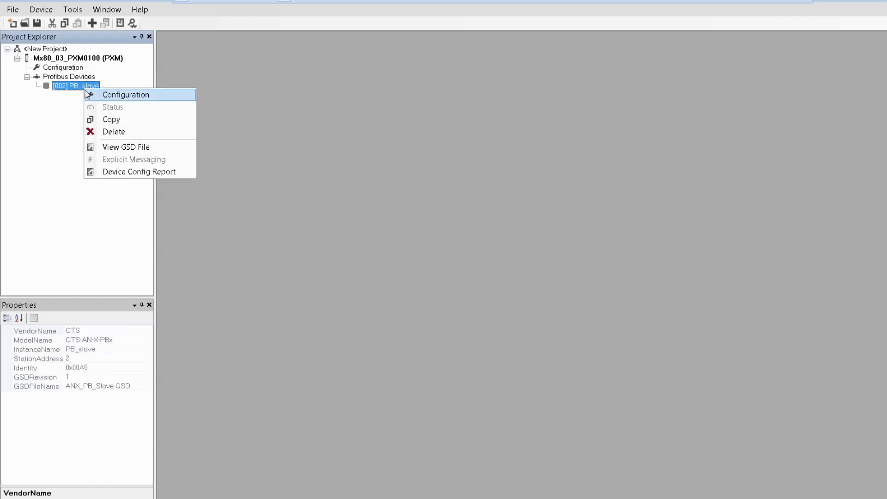
left_click(111, 120)
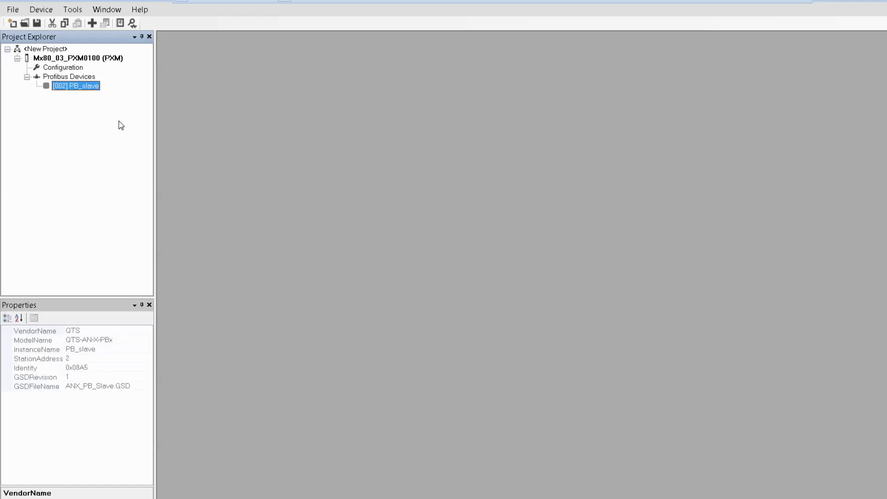
Paste Special two copies of PB_slave starting at address 3, with the address suffix added
left_click(77, 78)
right_click(77, 78)
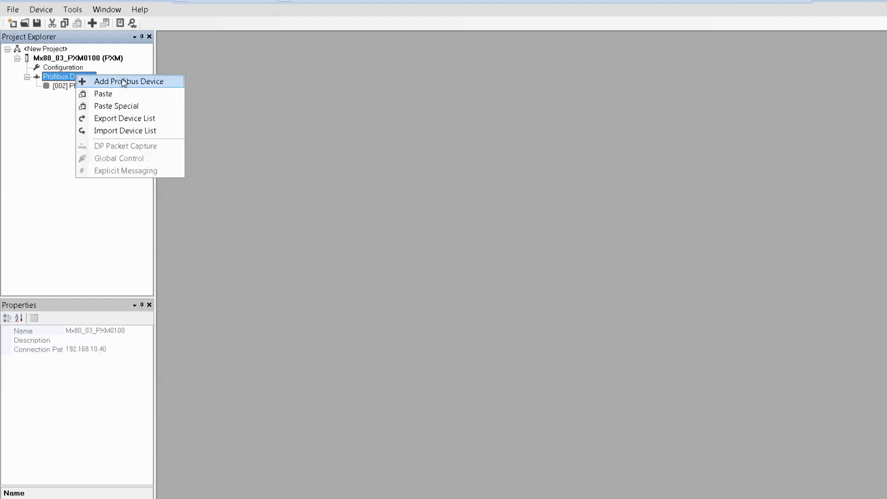
left_click(155, 107)
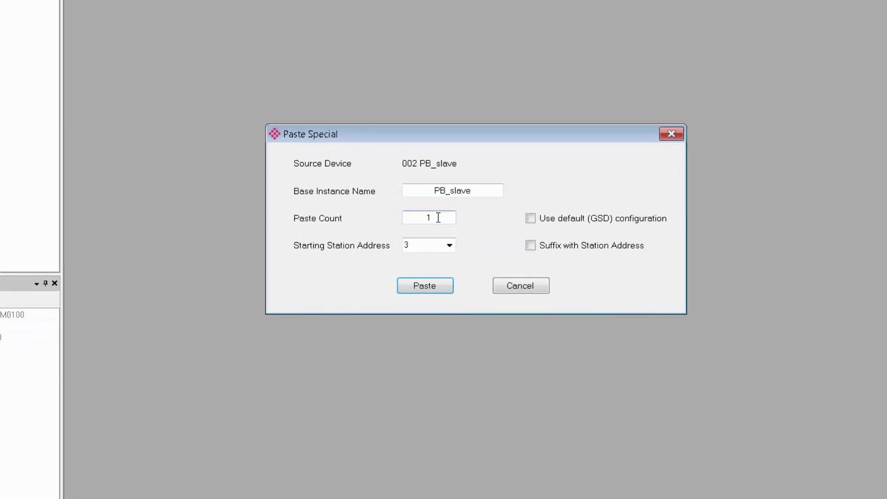
double_click(448, 229)
type("2")
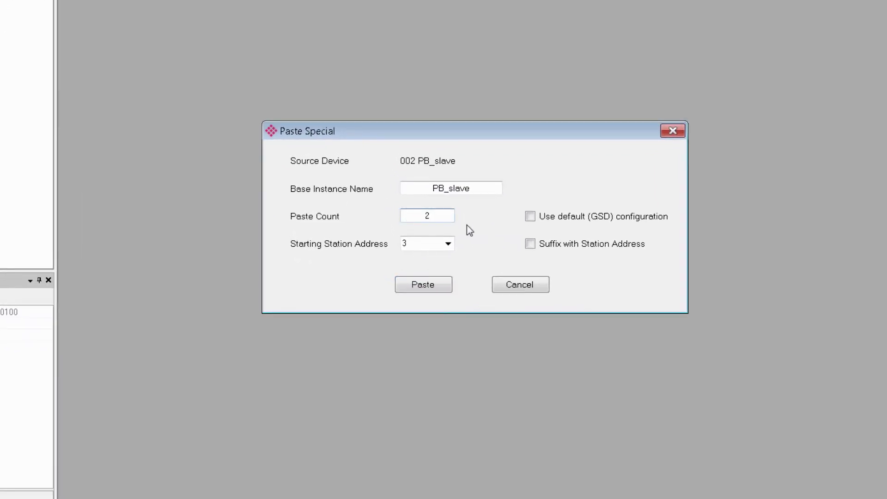
left_click(448, 244)
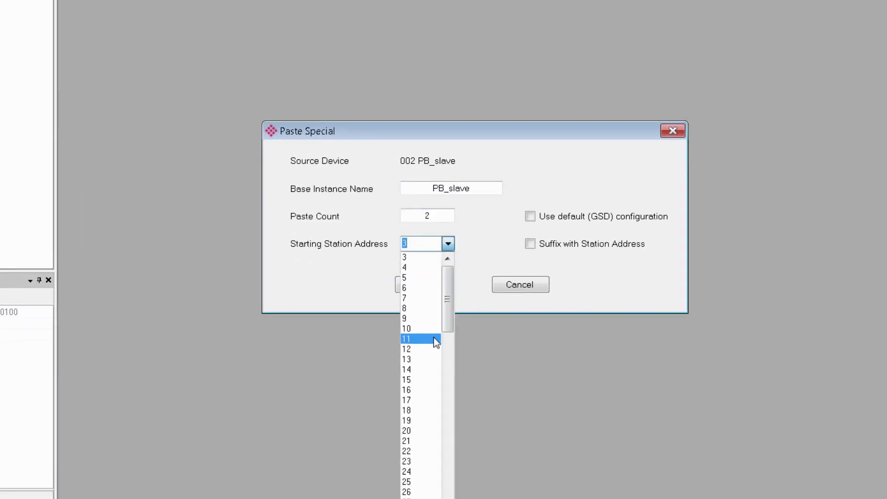
left_click(434, 256)
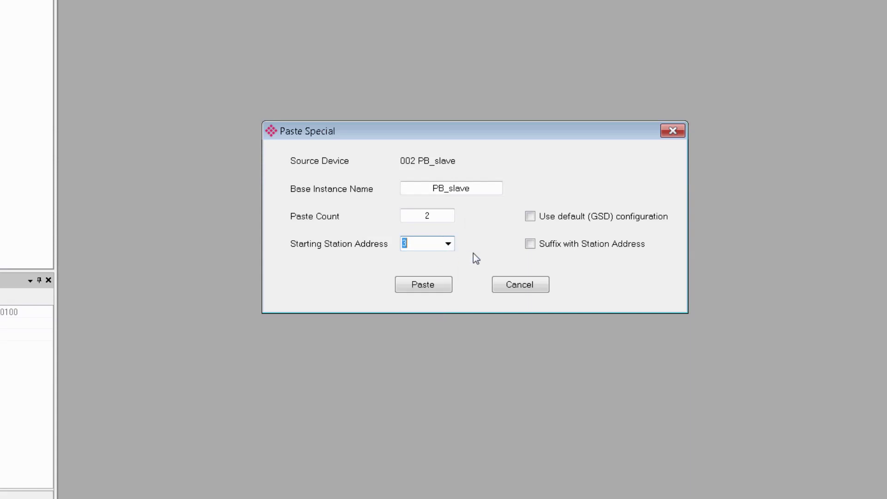
left_click(531, 245)
left_click(431, 285)
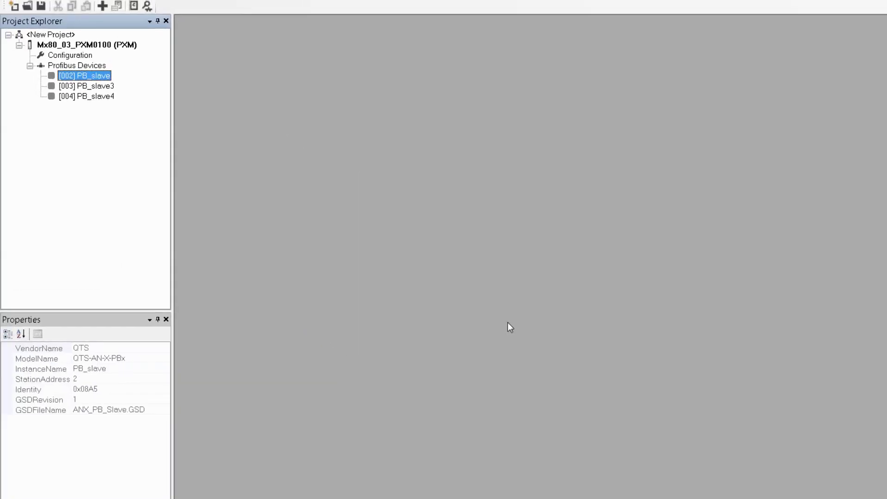
Check the new PB_slave3 and PB_slave4, then rename the original PB_slave to PB_slave2
left_click(111, 93)
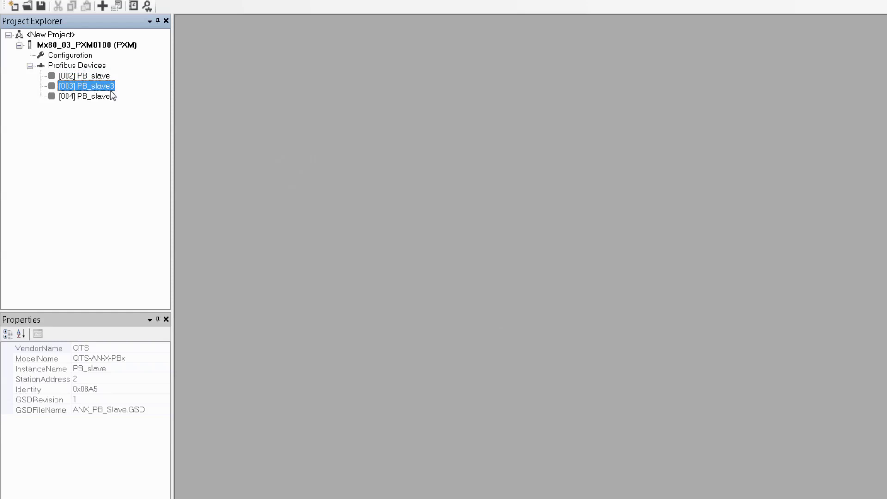
left_click(111, 96)
left_click(101, 76)
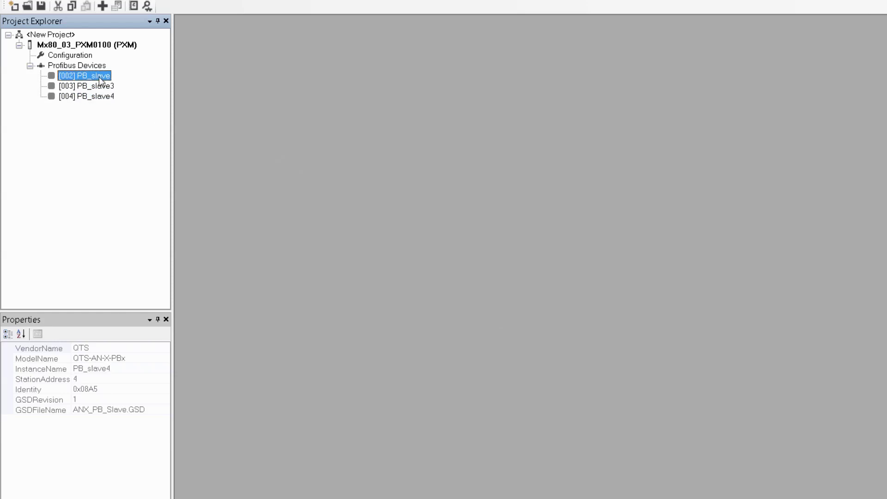
right_click(102, 78)
left_click(158, 88)
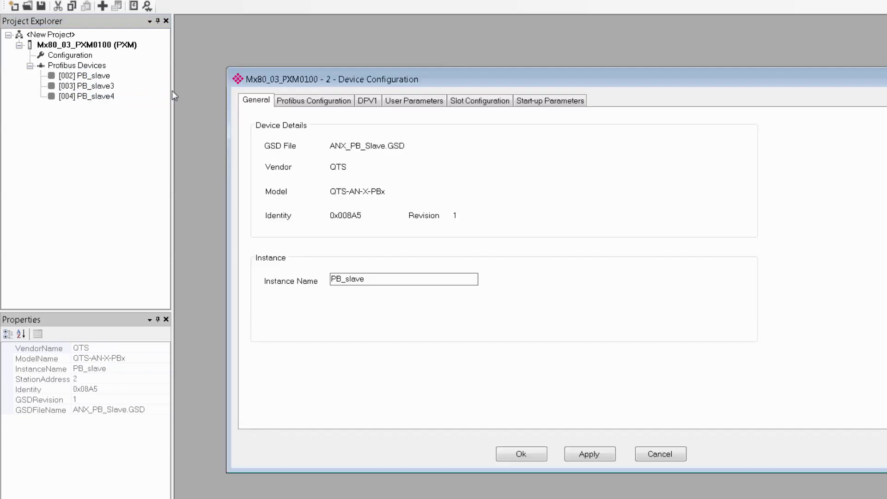
type("2")
left_click(591, 455)
left_click(520, 454)
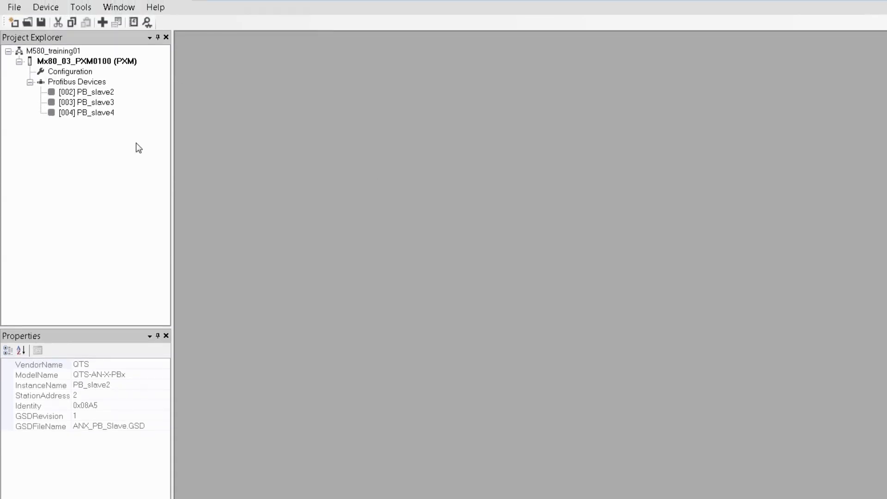
Apply the recommended Profibus timing (6 ms cycle, 30 ms watchdog) to the PXM master at 1500 kbit/s
left_click(106, 61)
right_click(105, 60)
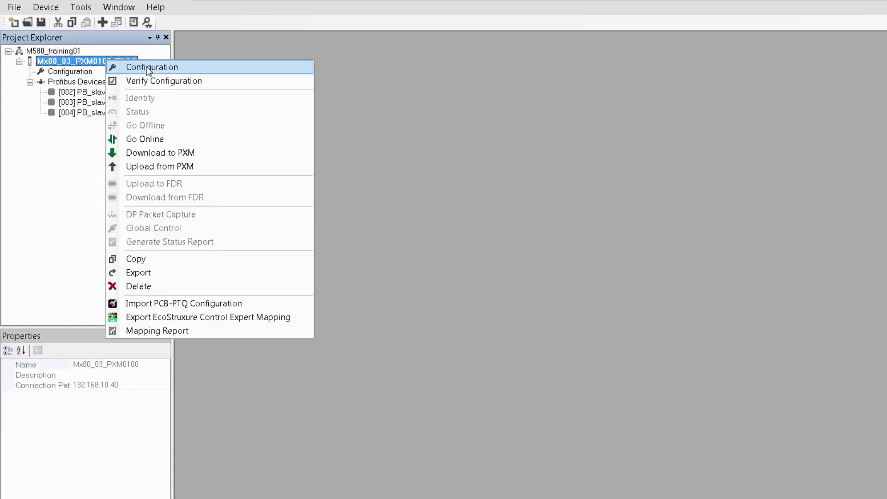
left_click(241, 69)
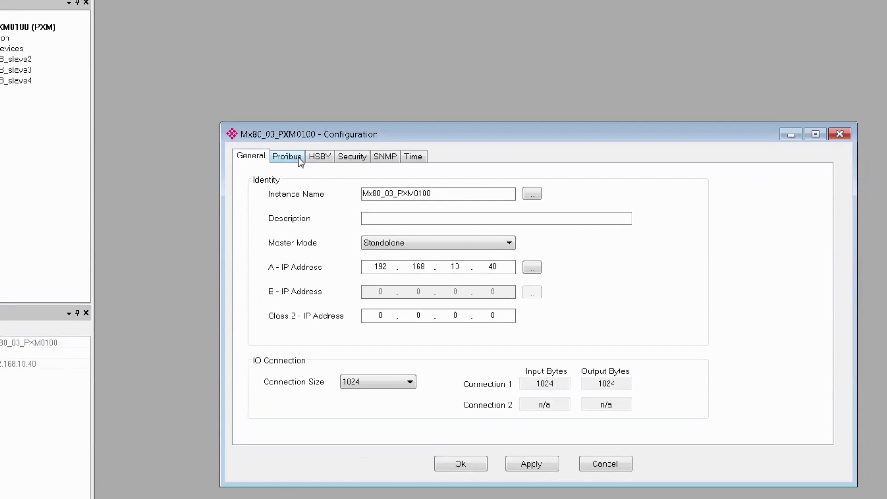
left_click(243, 135)
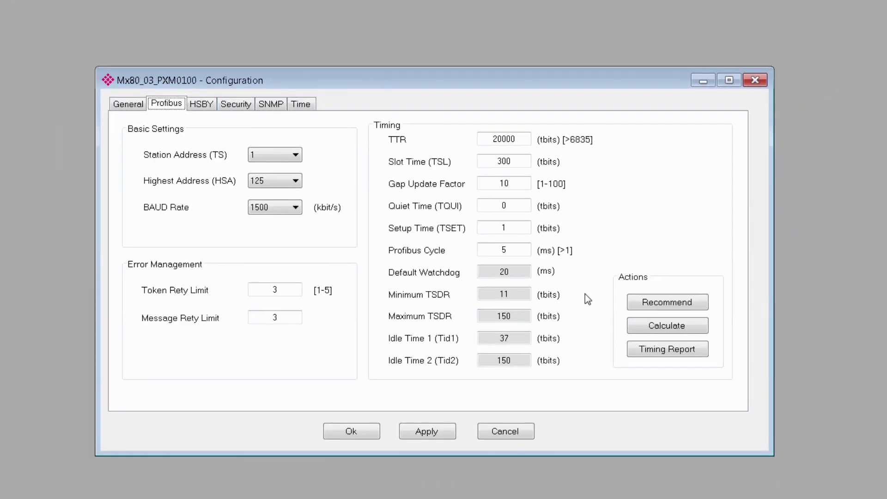
left_click(673, 308)
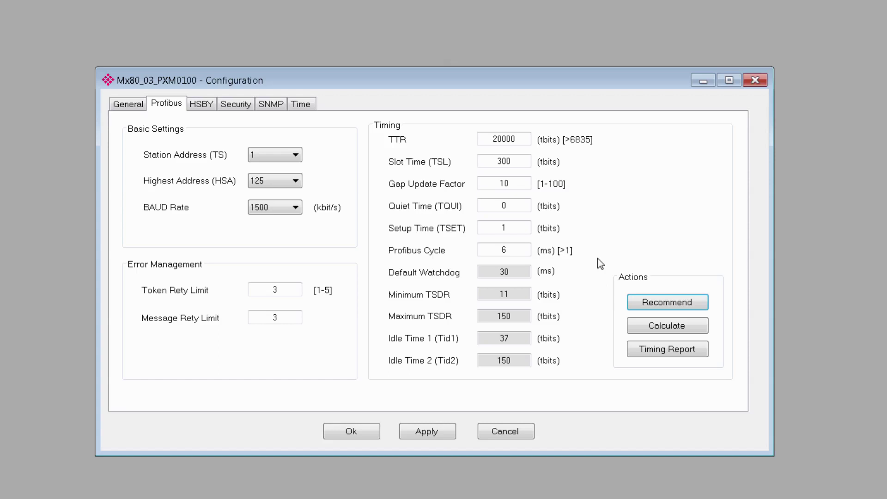
left_click(295, 207)
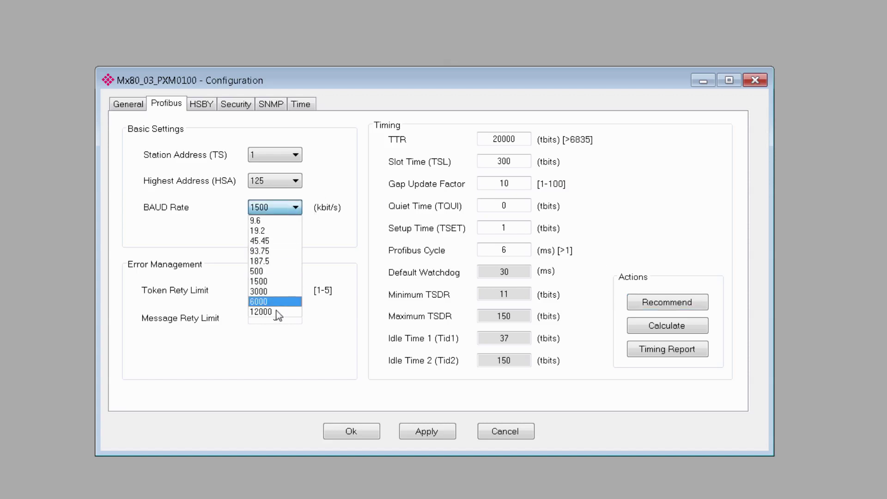
left_click(279, 283)
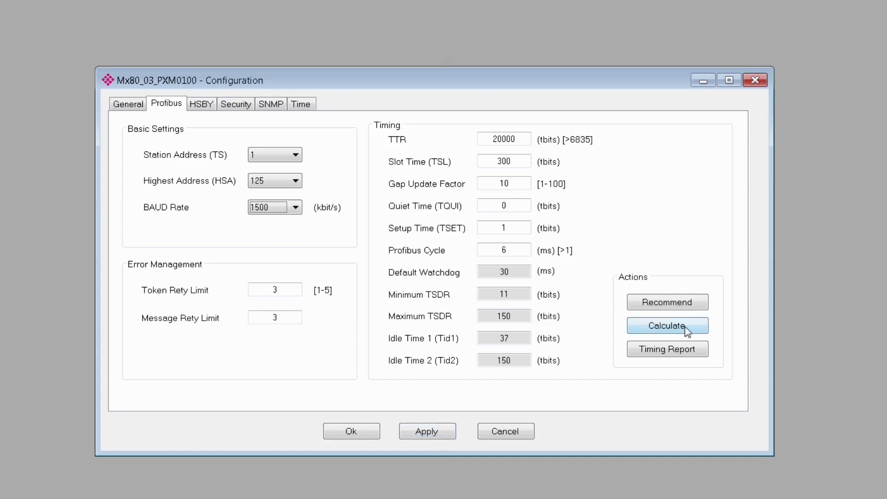
left_click(359, 432)
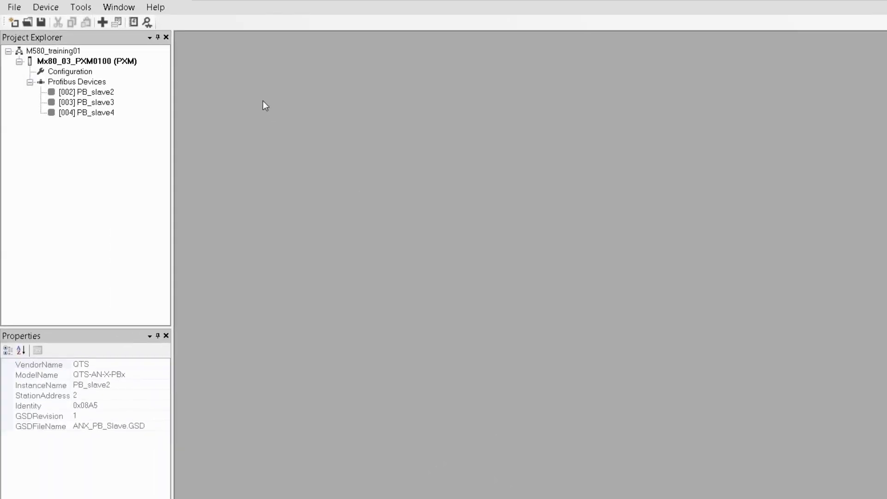
Save the ProSoft project under the new name M580_training01
left_click(14, 7)
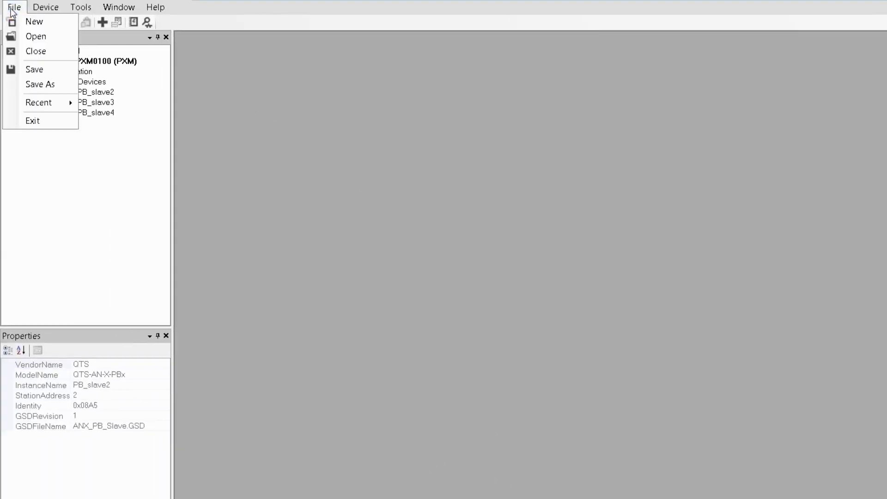
left_click(48, 85)
left_click(321, 317)
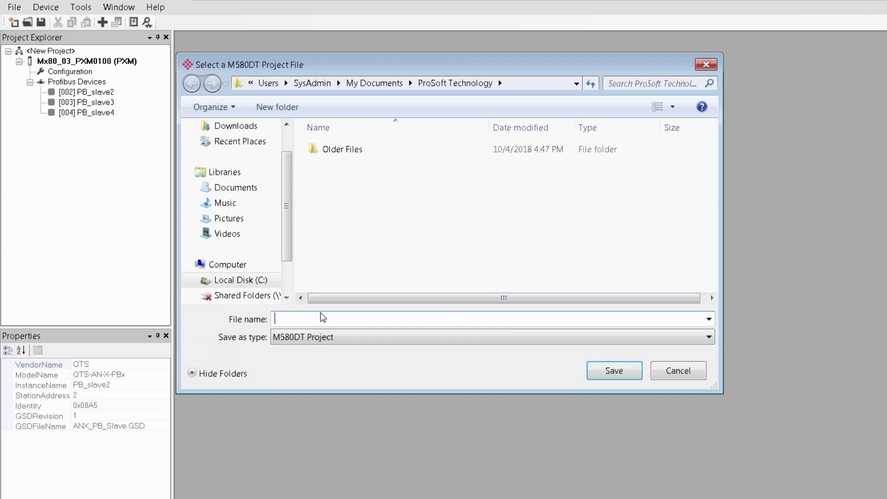
type("M580_training01")
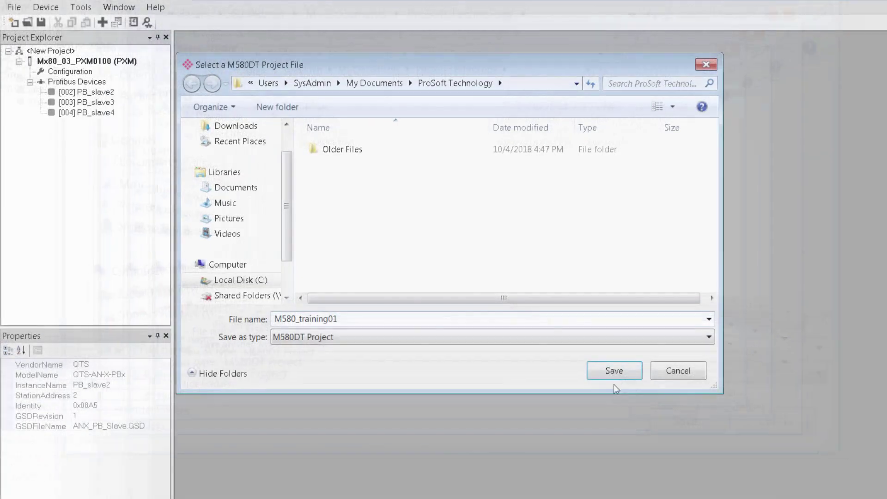
left_click(609, 377)
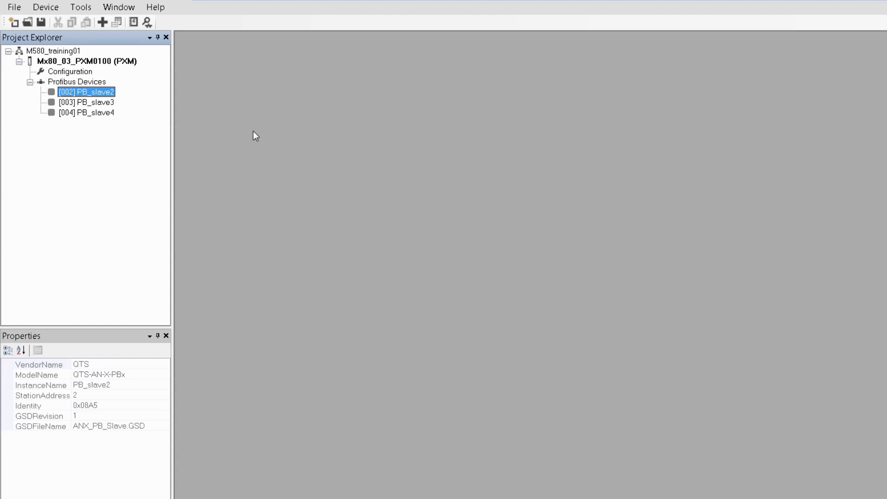
left_click(87, 61)
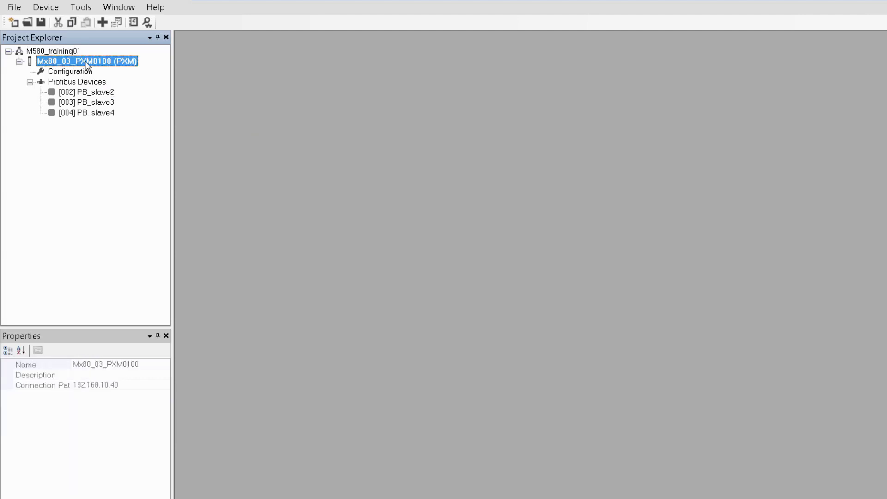
right_click(87, 64)
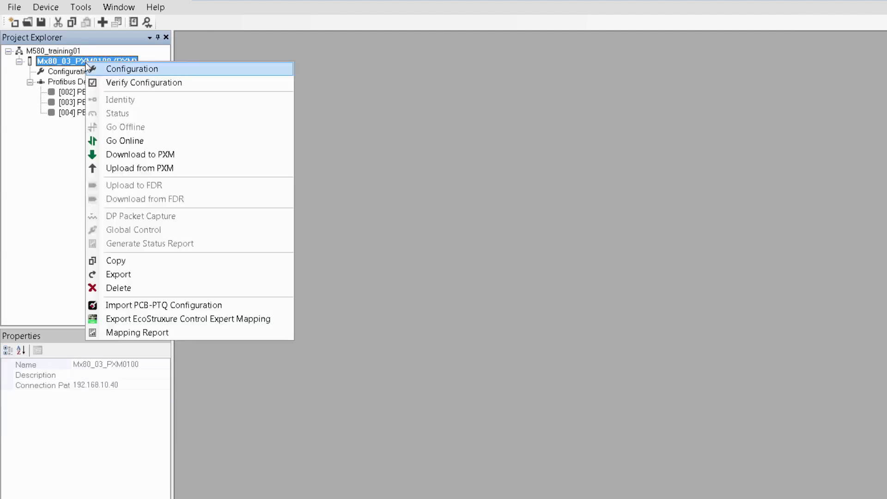
Export the PXM mapping in Function Block (FB) format as M580_training01-Mx80_03_PXM0100.XBD
left_click(276, 319)
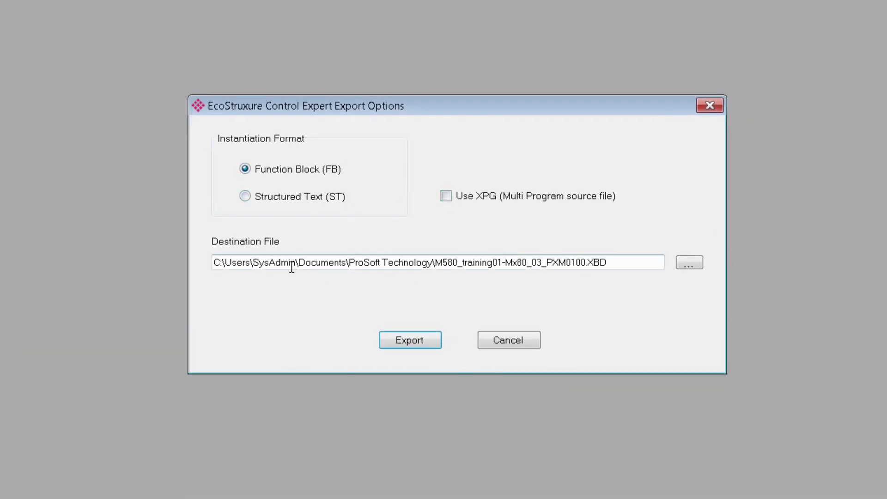
left_click_drag(292, 262, 613, 264)
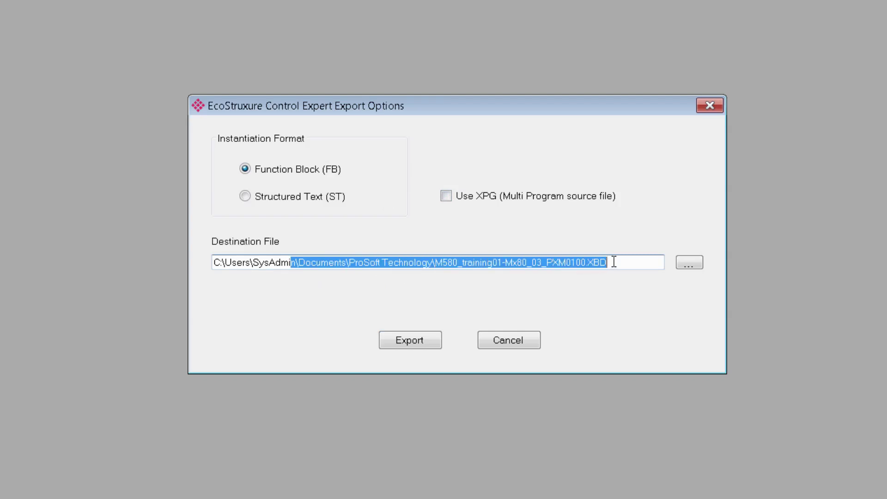
left_click(612, 265)
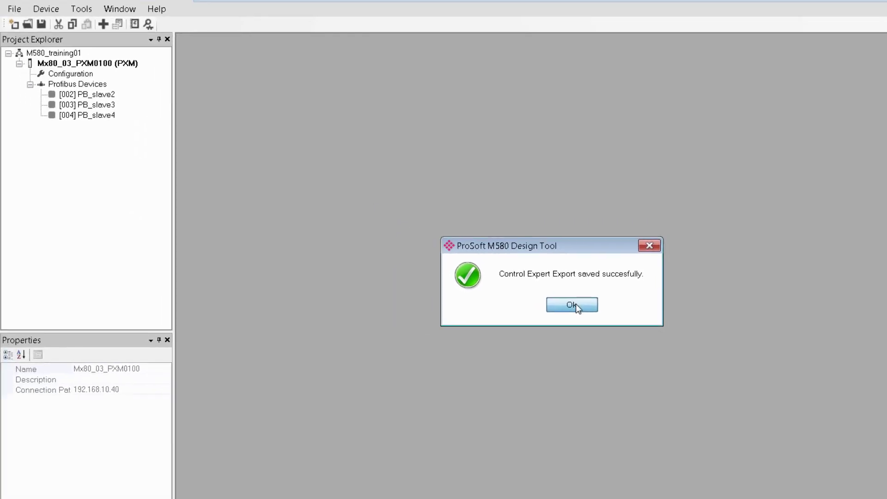
Add a PMEPXM0100 (from EDS) device under BMEP58_ECPU_EXT in the DTM Browser
left_click(573, 305)
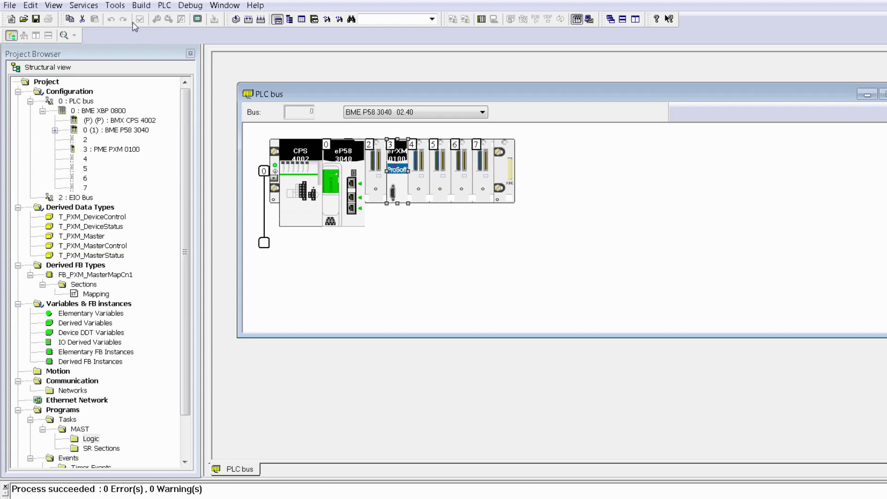
left_click(116, 5)
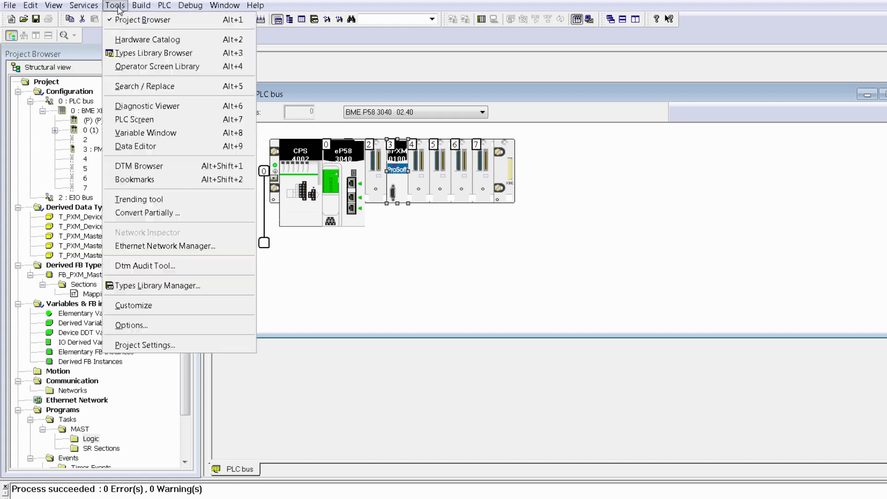
left_click(174, 169)
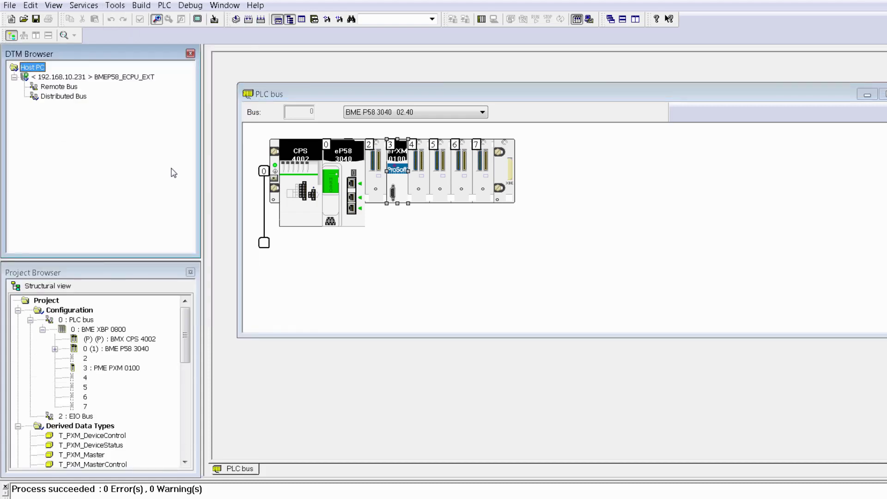
left_click(131, 78)
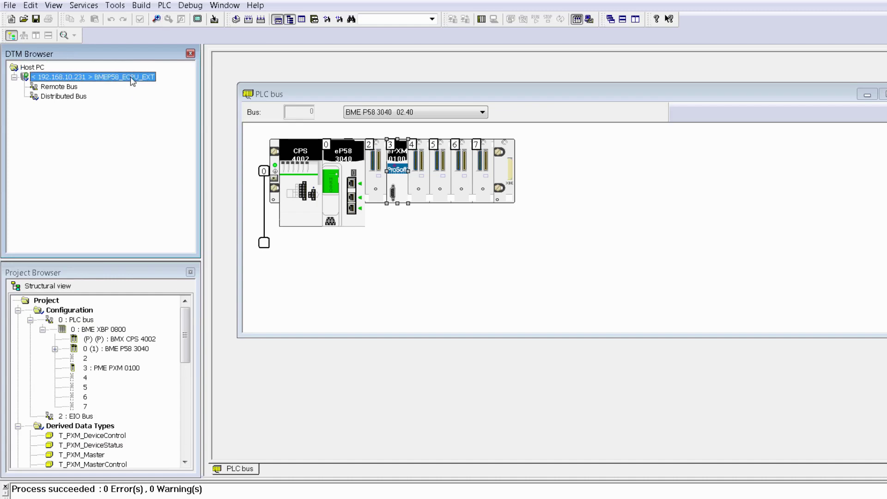
right_click(132, 79)
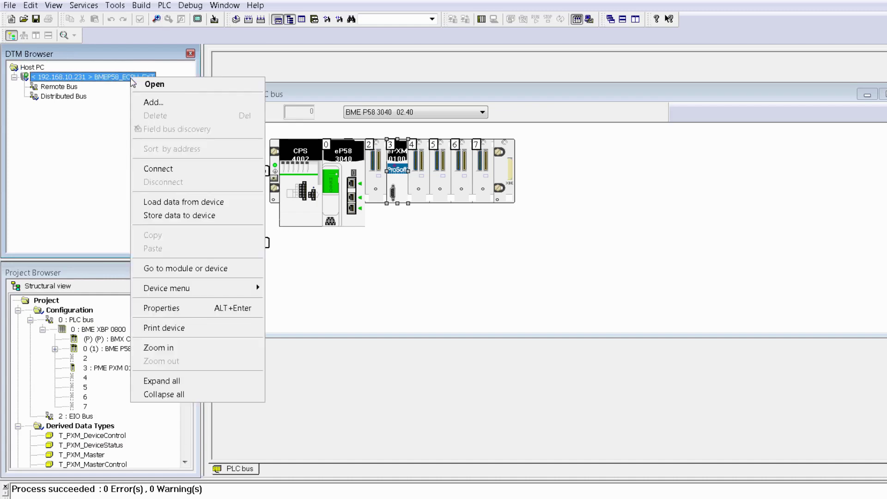
left_click(170, 111)
left_click_drag(683, 159, 684, 348)
left_click(389, 201)
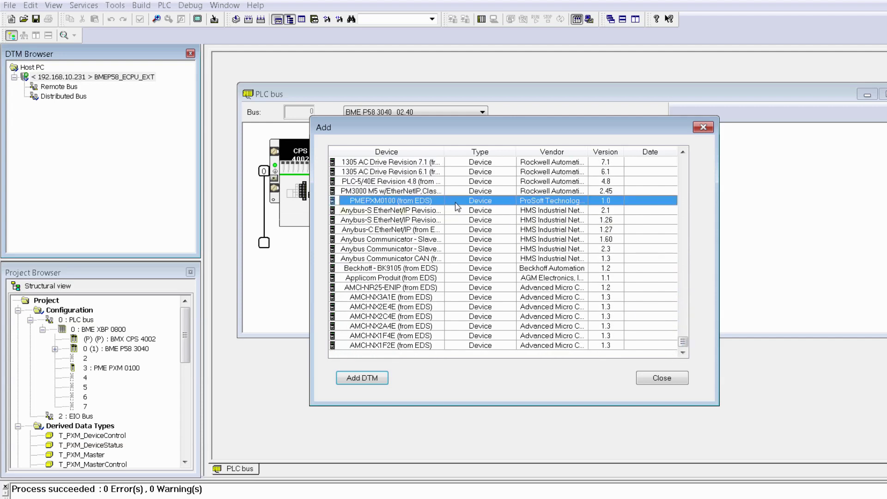
left_click(363, 378)
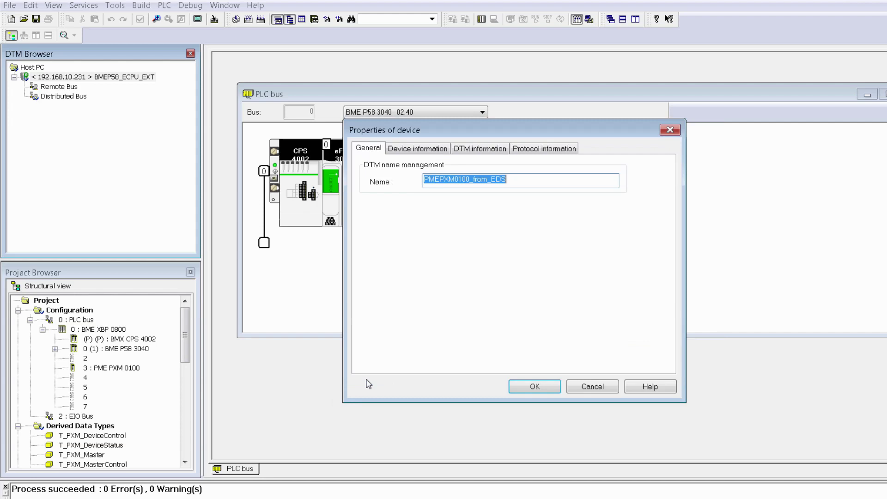
Name the new device Mx80_03_PXM0100, matching the ProSoft instance name
left_click(513, 182)
left_click_drag(513, 182, 397, 170)
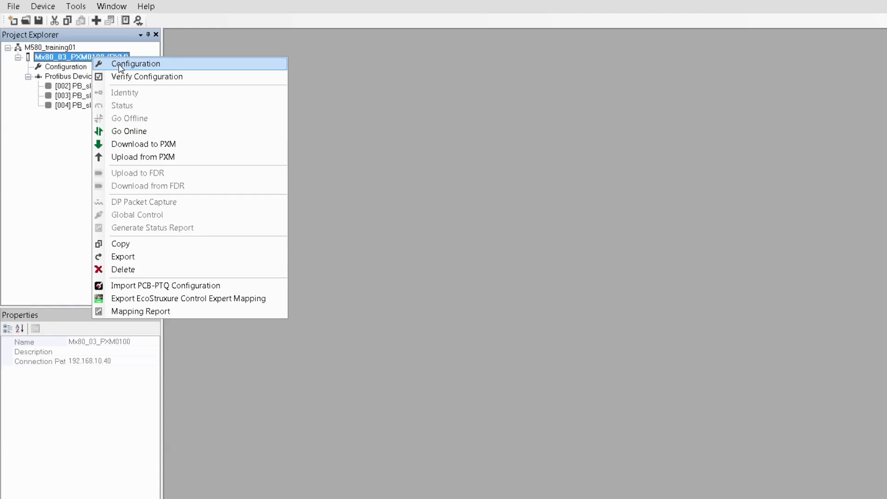
left_click(121, 65)
left_click_drag(467, 207, 386, 203)
right_click(452, 209)
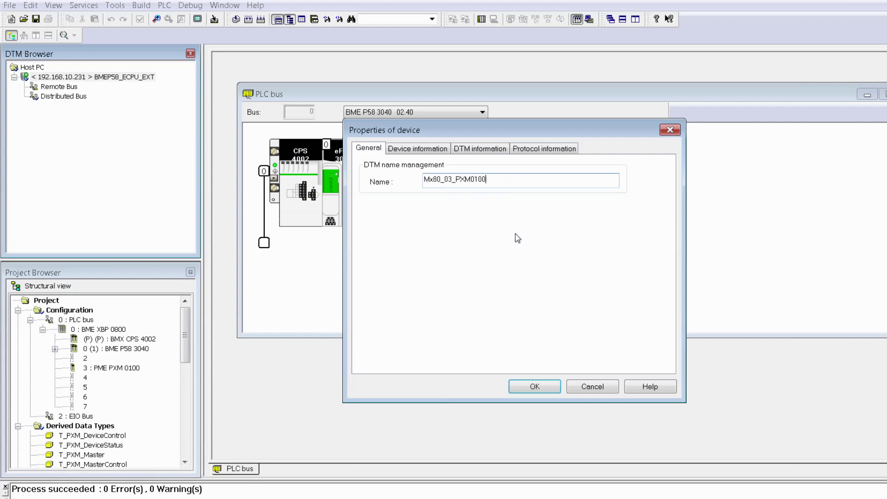
left_click(543, 385)
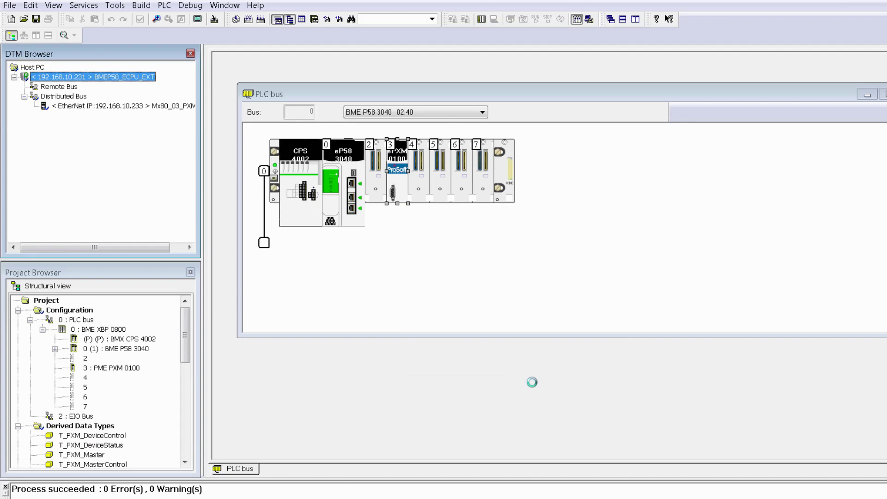
left_click(138, 105)
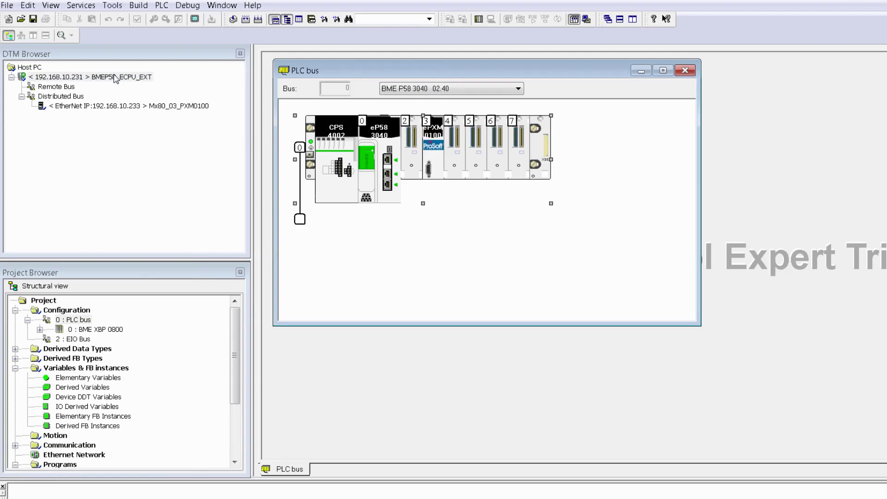
Give Mx80_03_PXM0100 IP address 192.168.10.40 with DHCP enabled in the CPU's Device List
right_click(115, 78)
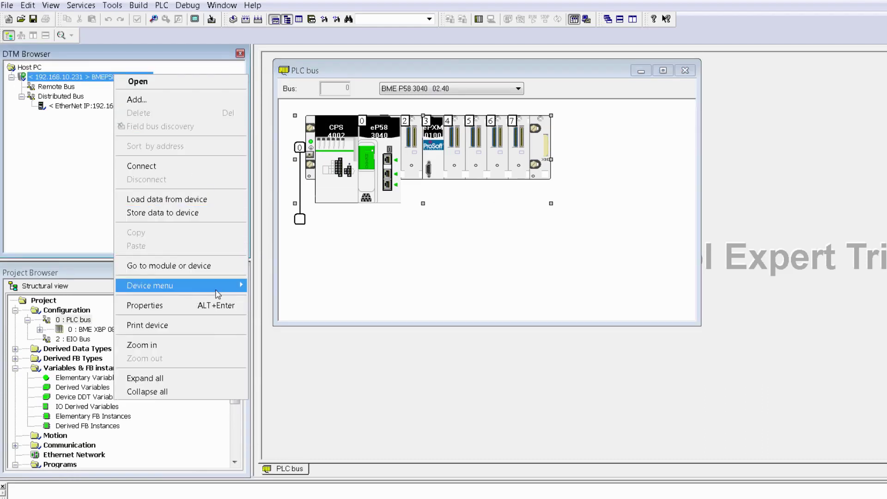
mouse_move(217, 295)
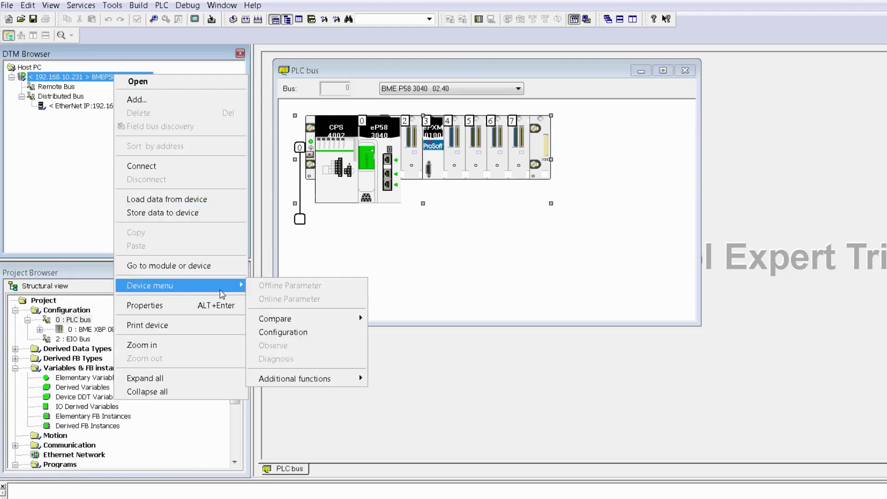
left_click(344, 332)
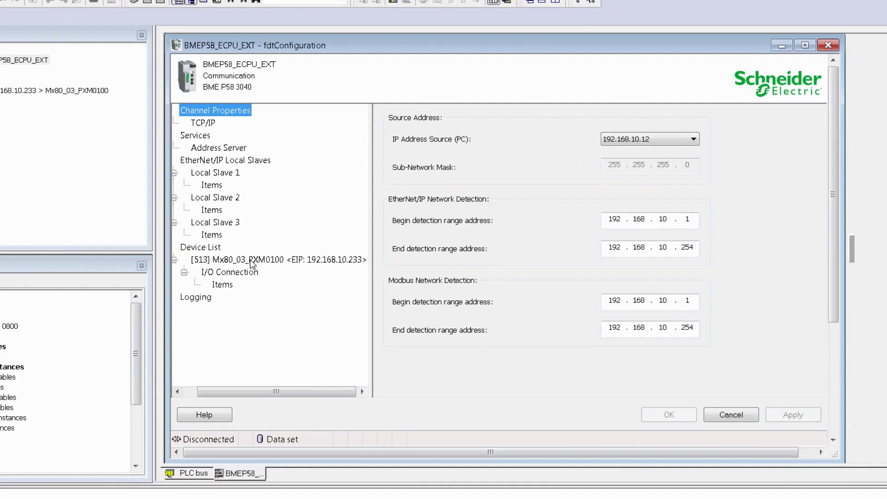
left_click(132, 241)
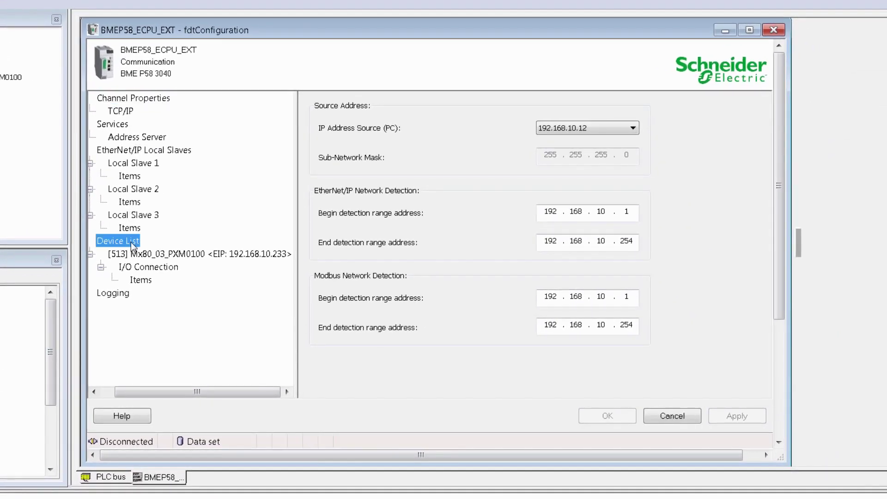
left_click(183, 255)
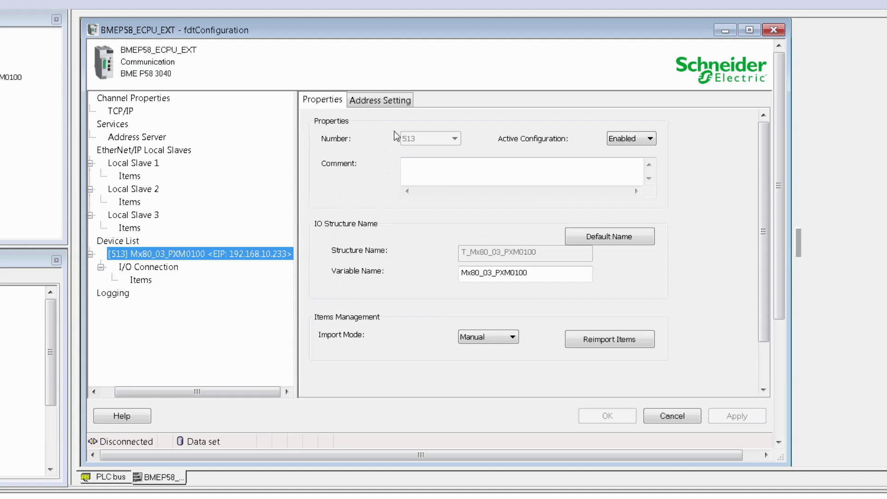
left_click(395, 108)
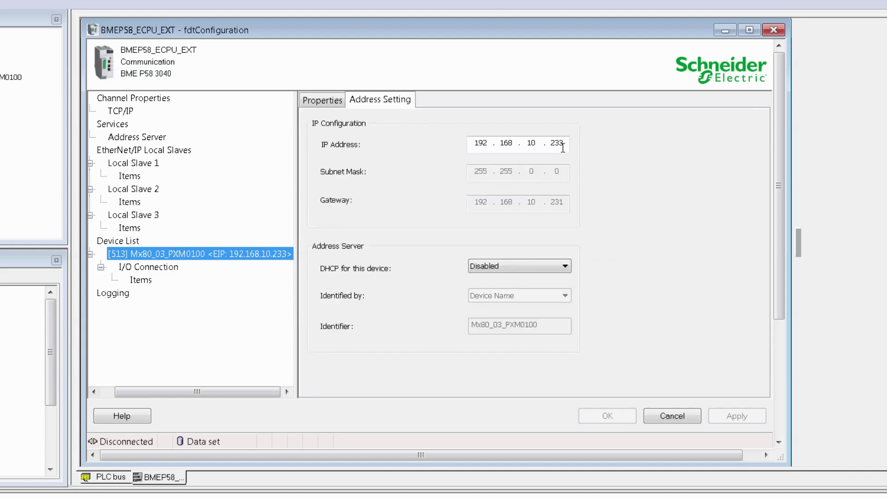
double_click(551, 144)
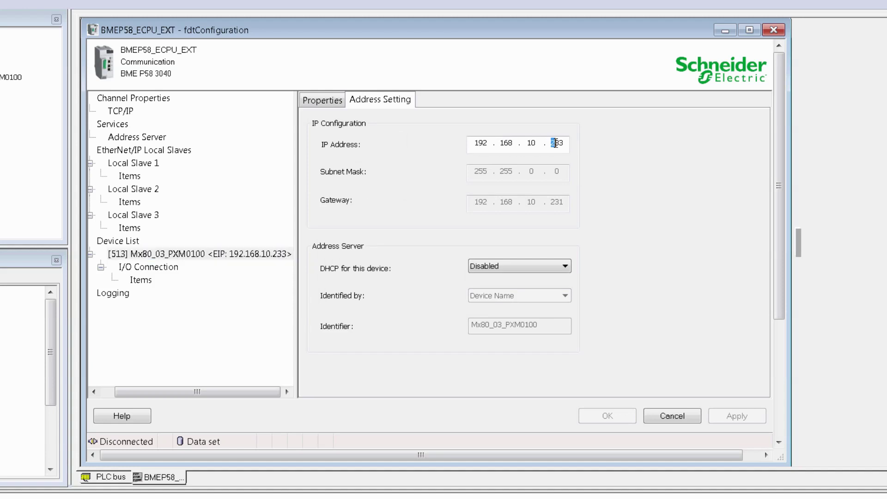
type("40")
left_click(565, 267)
left_click(565, 288)
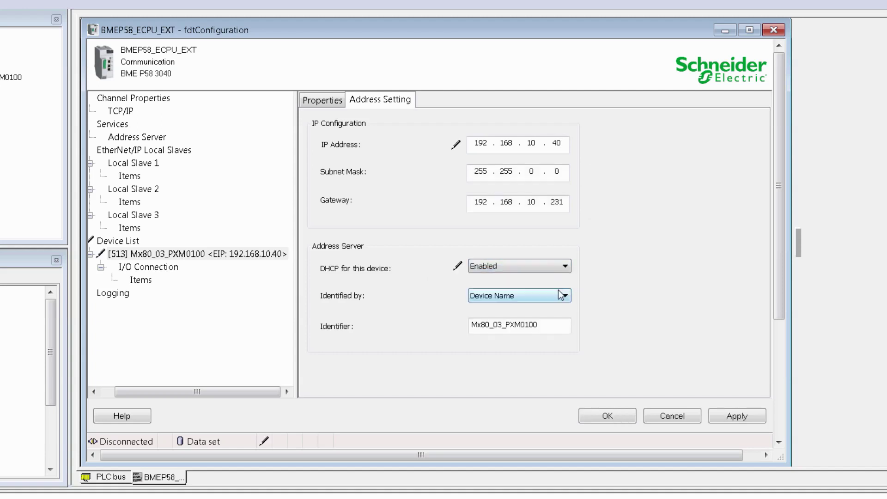
left_click(619, 418)
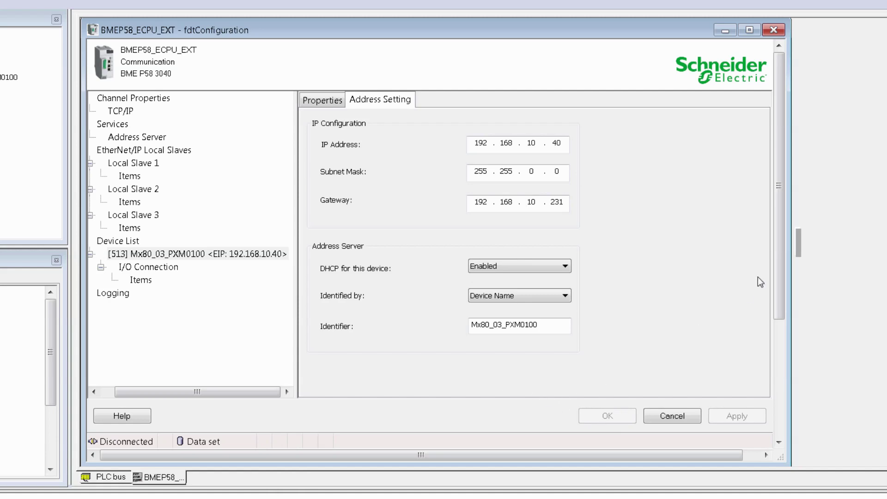
left_click(773, 29)
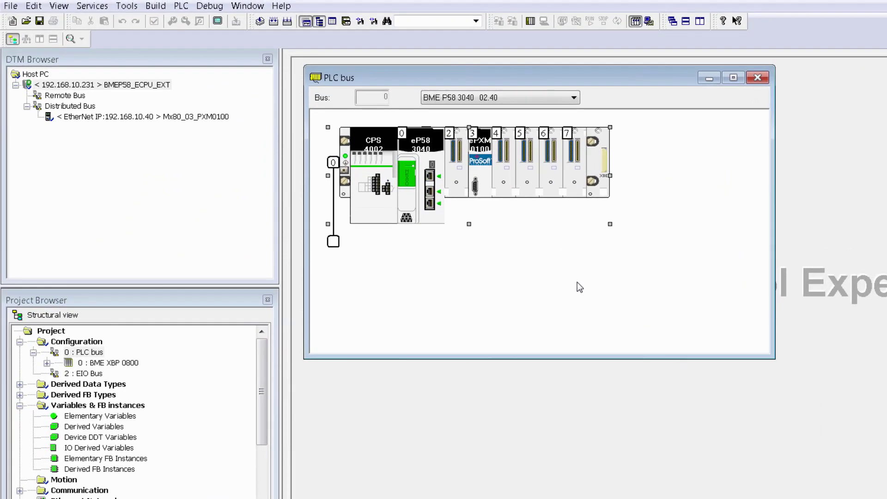
right_click(160, 117)
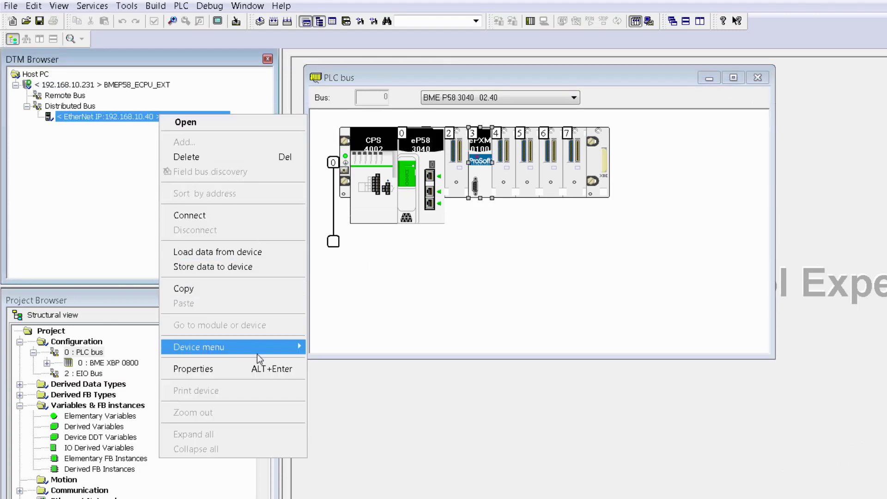
mouse_move(257, 354)
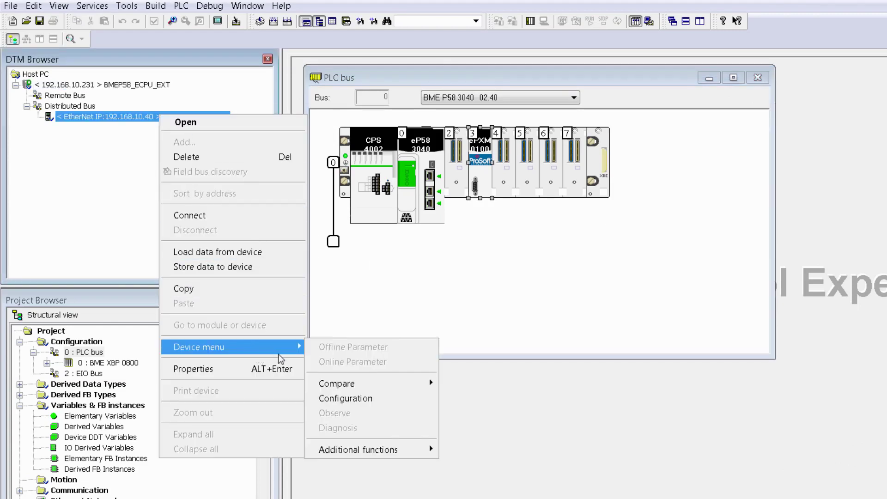
left_click(382, 402)
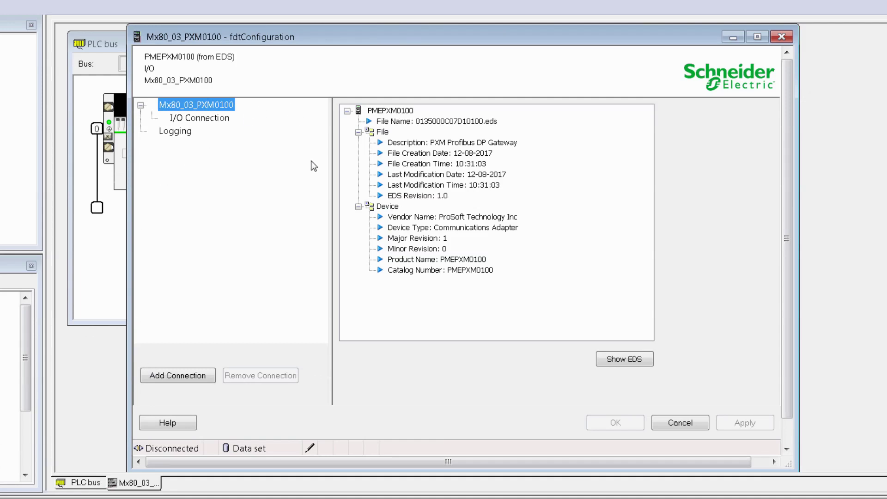
left_click(206, 118)
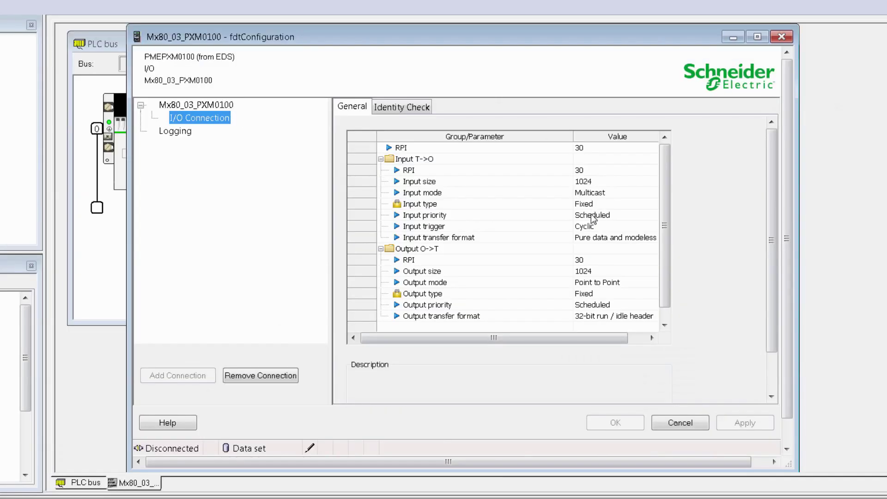
key("Tab")
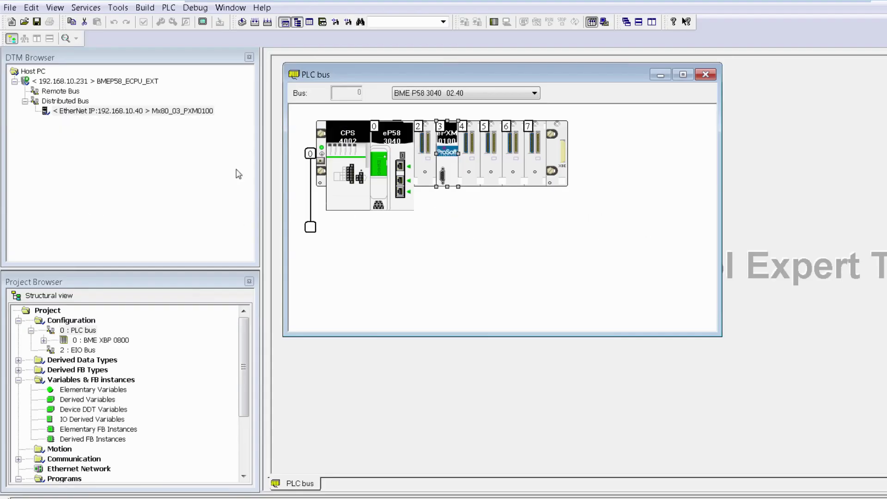
Import M580_training01-Mx80_03_PXM0100.XBD from Documents\ProSoft Technology into MAST's Logic, without saving first
left_click(249, 58)
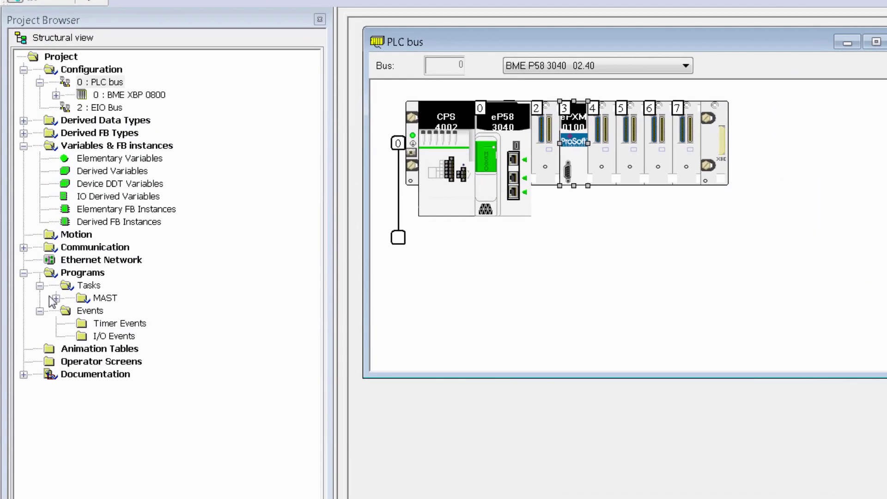
left_click(56, 299)
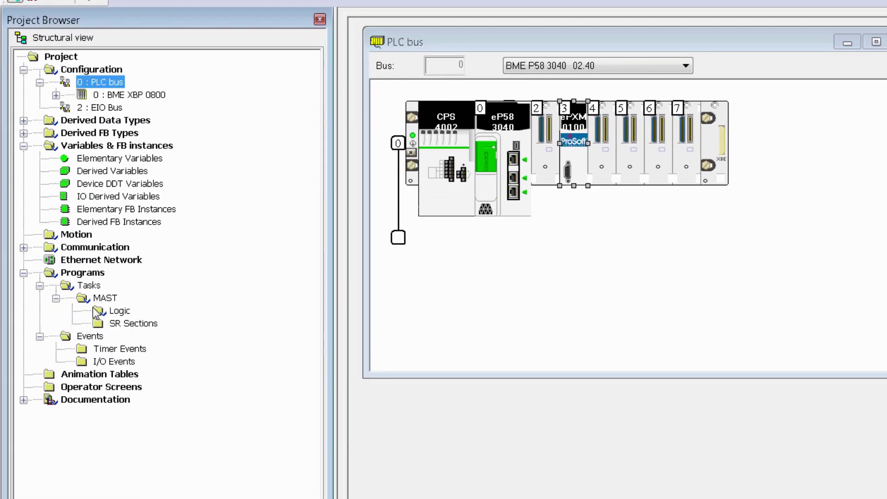
left_click(120, 313)
right_click(117, 308)
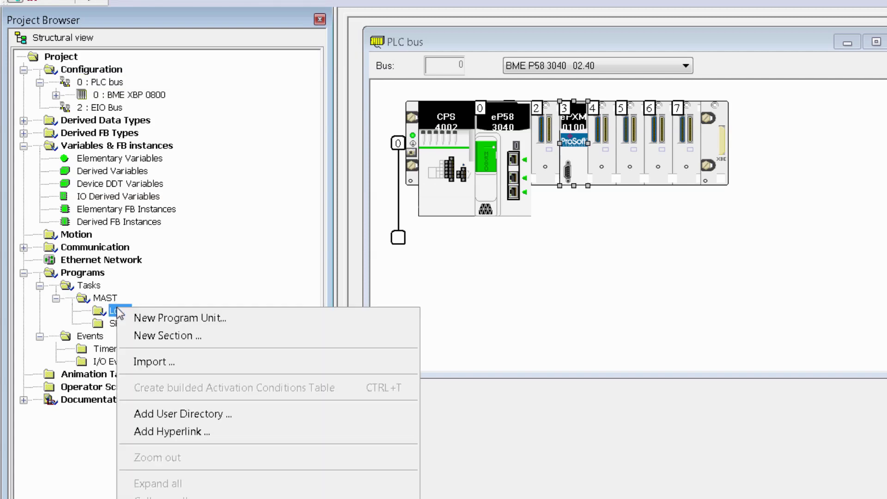
left_click(186, 363)
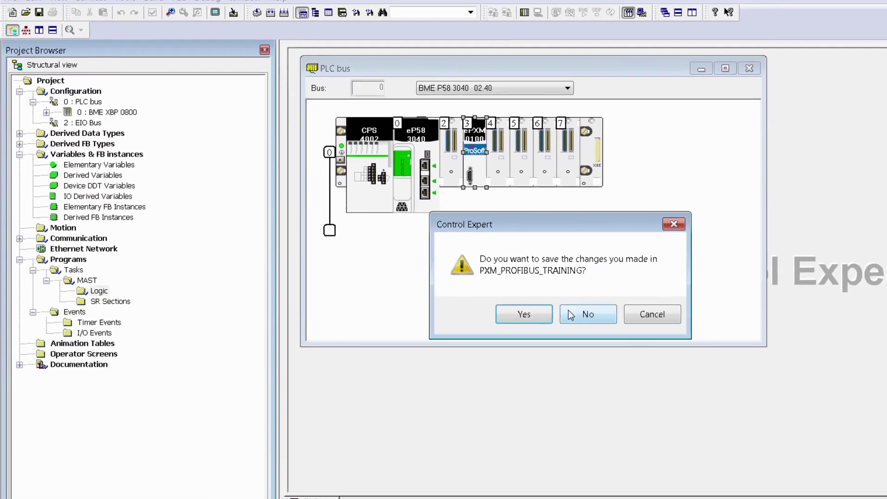
left_click(572, 315)
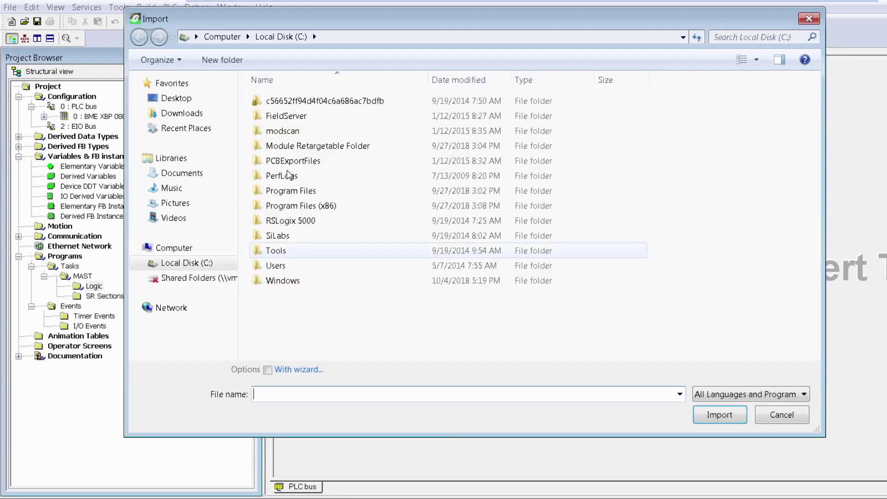
left_click(179, 179)
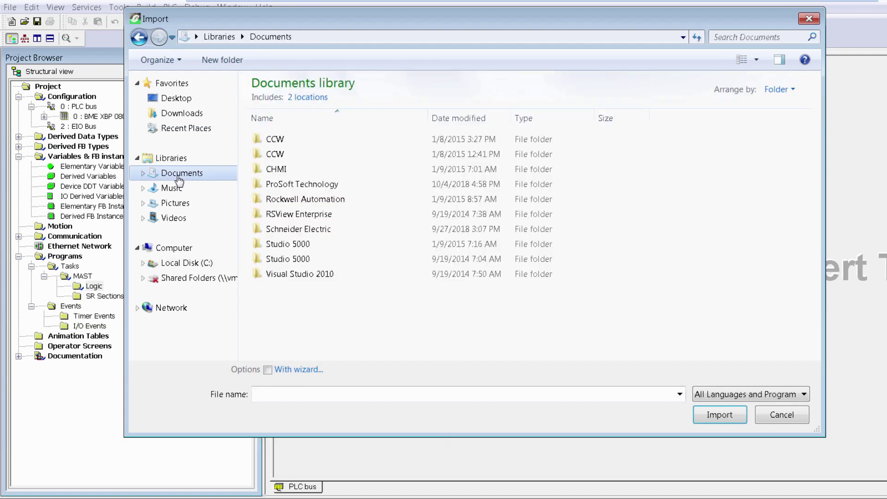
double_click(324, 188)
left_click(324, 188)
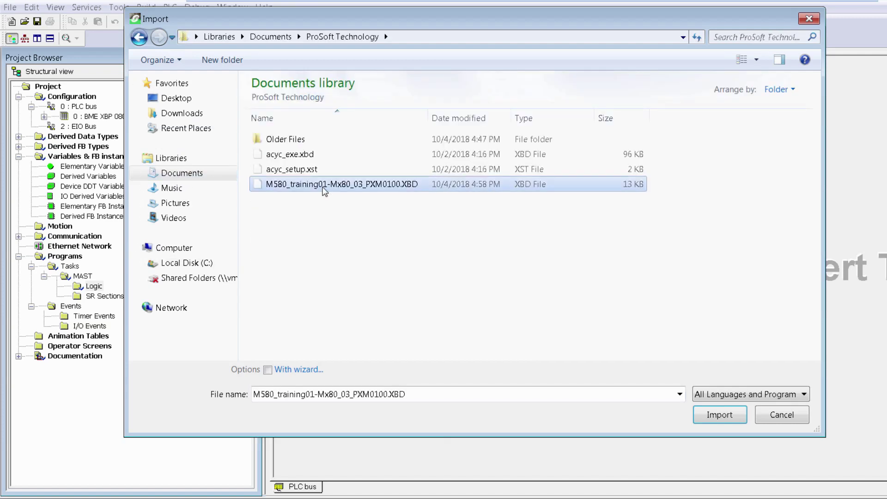
left_click(717, 416)
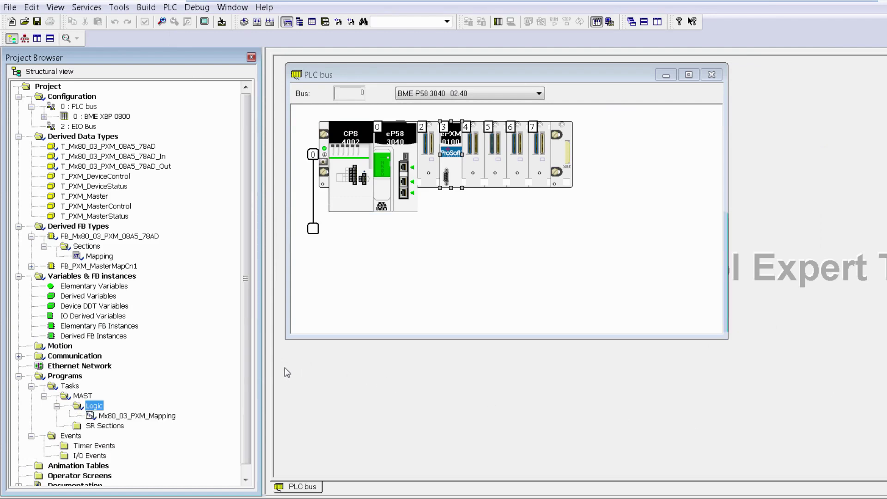
left_click(109, 260)
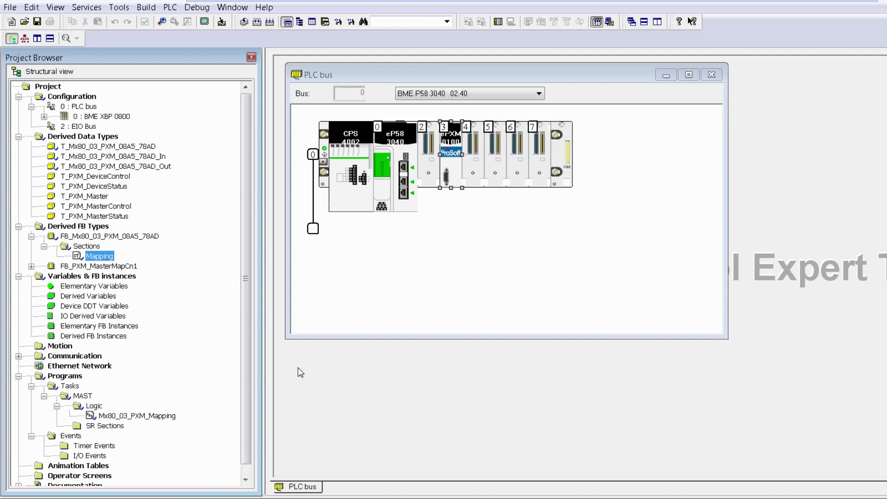
Build the changes, connect to the PLC and transfer the project to it
left_click(257, 22)
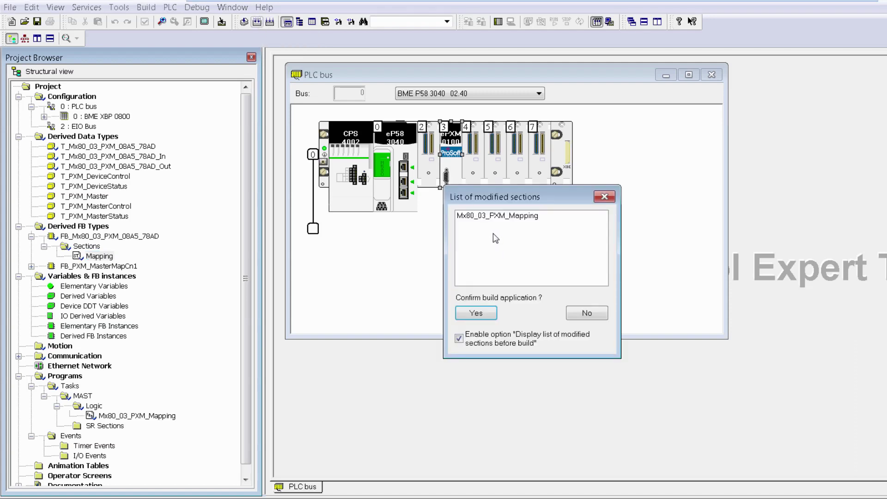
left_click(479, 313)
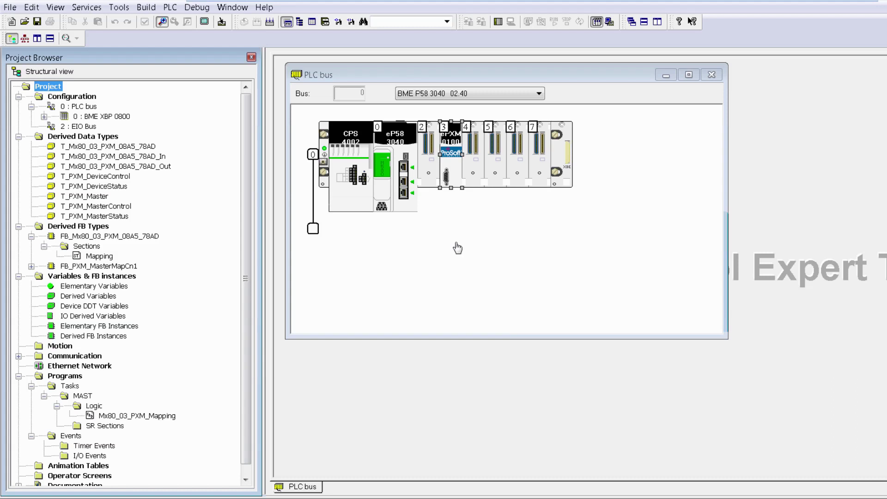
left_click(499, 24)
left_click(466, 22)
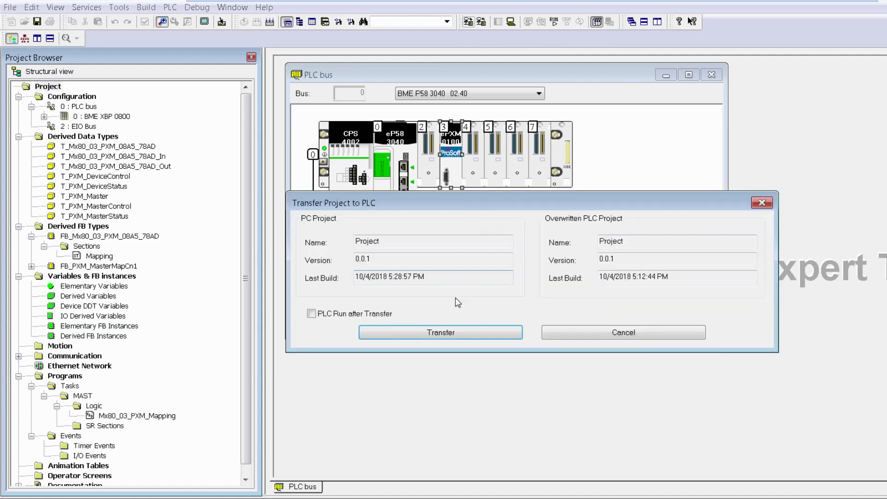
left_click(443, 334)
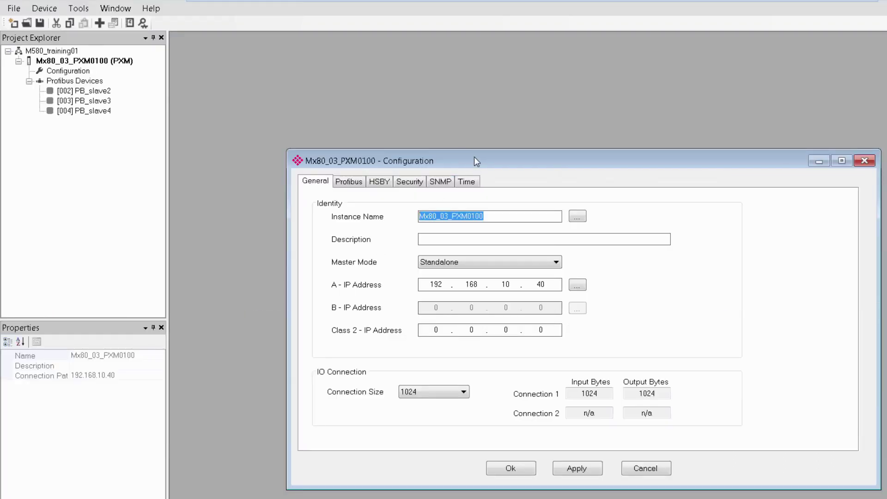
Download the configuration to the Mx80_03_PXM0100 module and acknowledge the success message
left_click(101, 62)
right_click(103, 64)
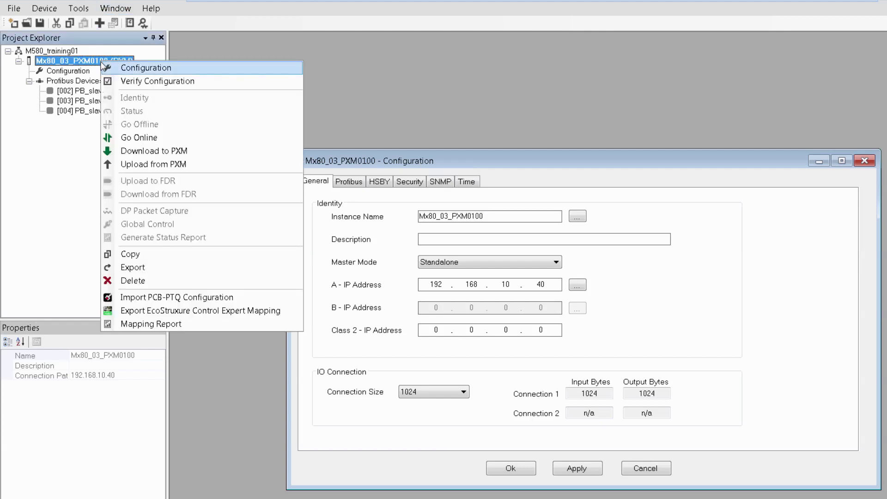
left_click(219, 150)
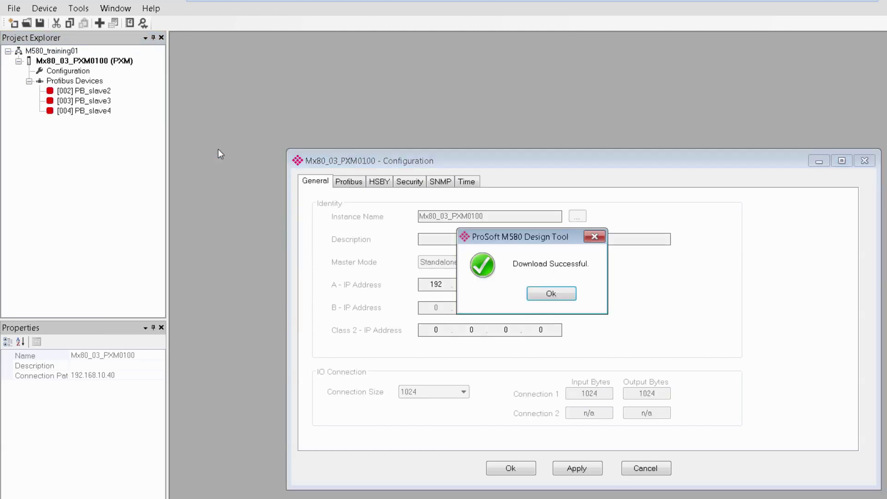
left_click(552, 293)
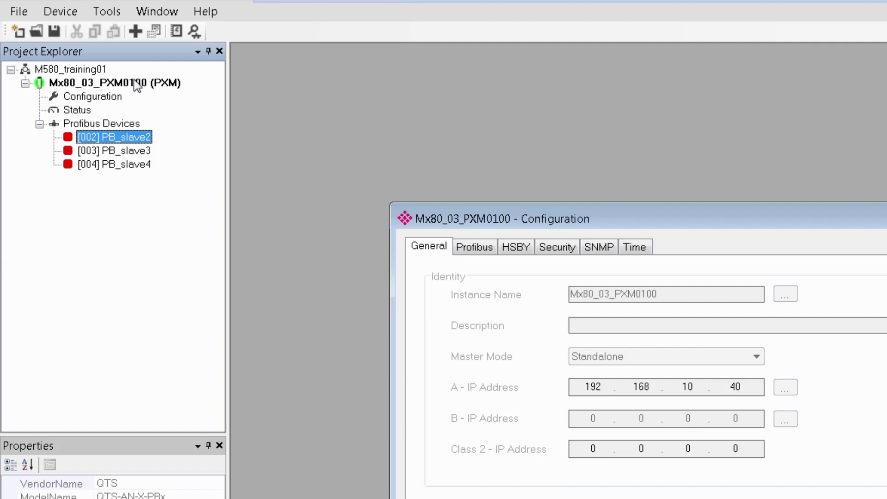
Open the PXM module's Status window, position it over the configuration, review it, and close it
double_click(78, 110)
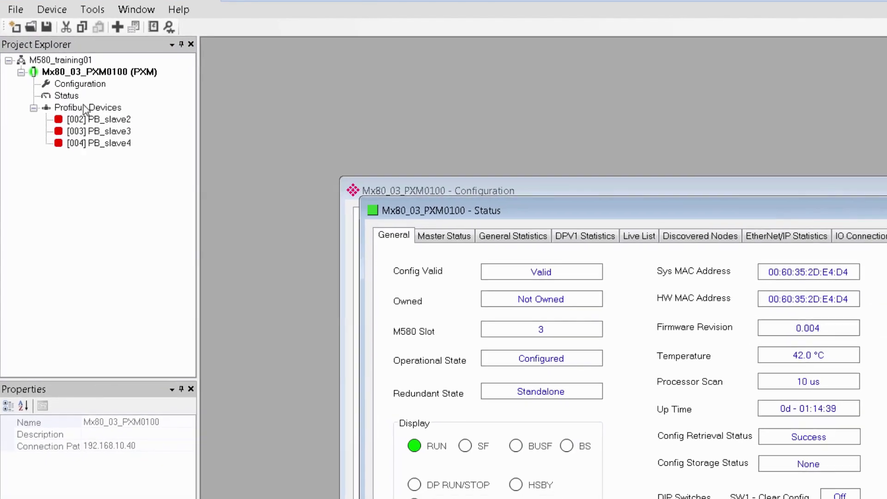
left_click_drag(473, 191, 433, 112)
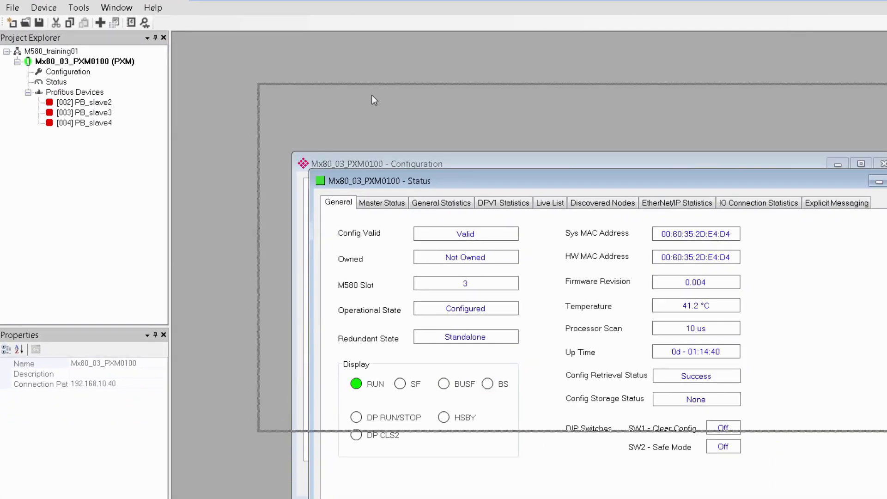
left_click_drag(374, 99, 374, 98)
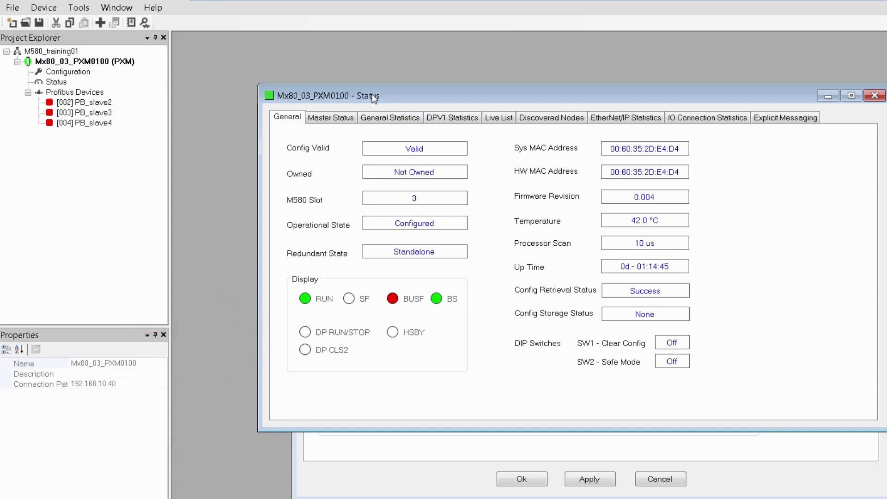
left_click(875, 96)
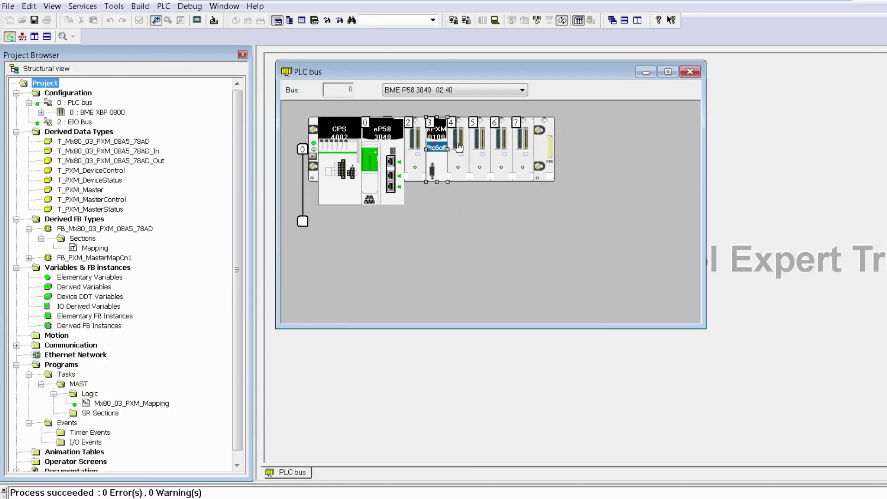
Put the PLC in Run mode and open Derived Variables in the Data Editor
left_click(163, 6)
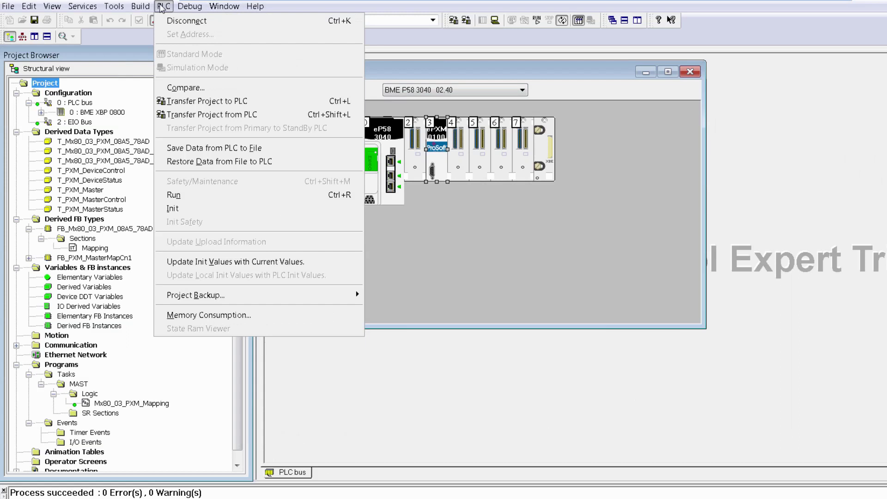
left_click(257, 195)
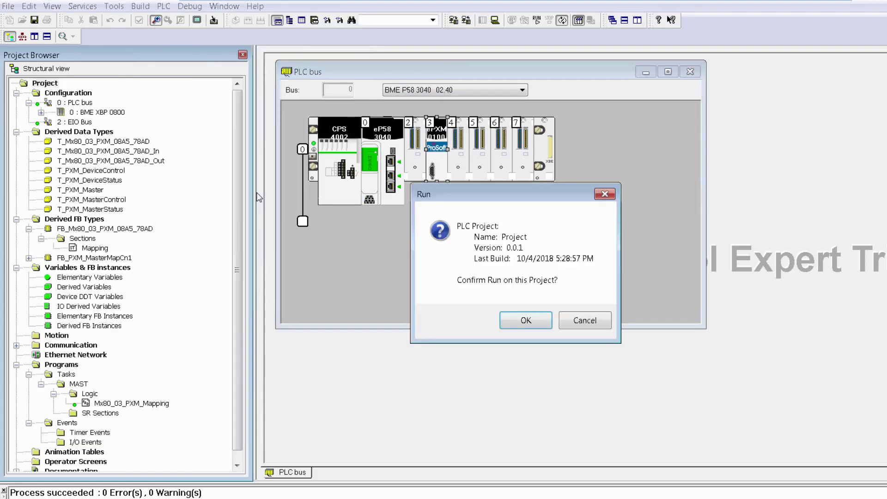
left_click(532, 320)
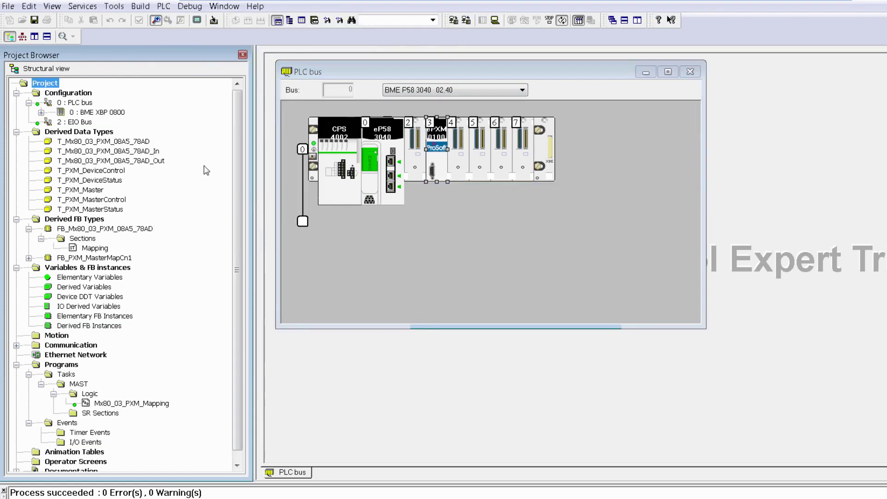
double_click(88, 287)
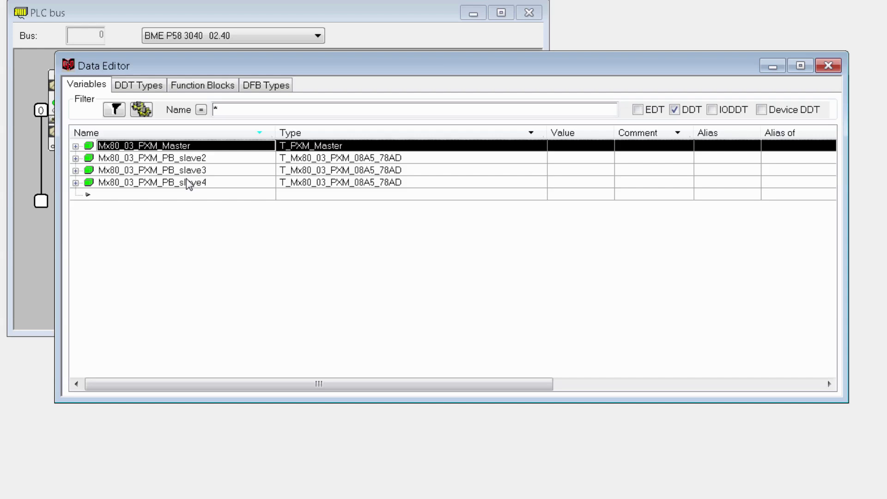
Create an animation table from the PXM variables with value modification enabled
right_click(175, 162)
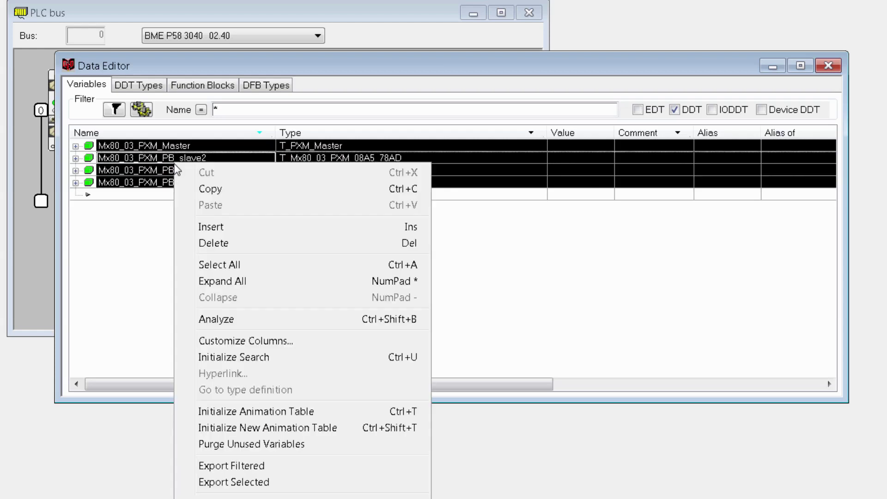
left_click(350, 411)
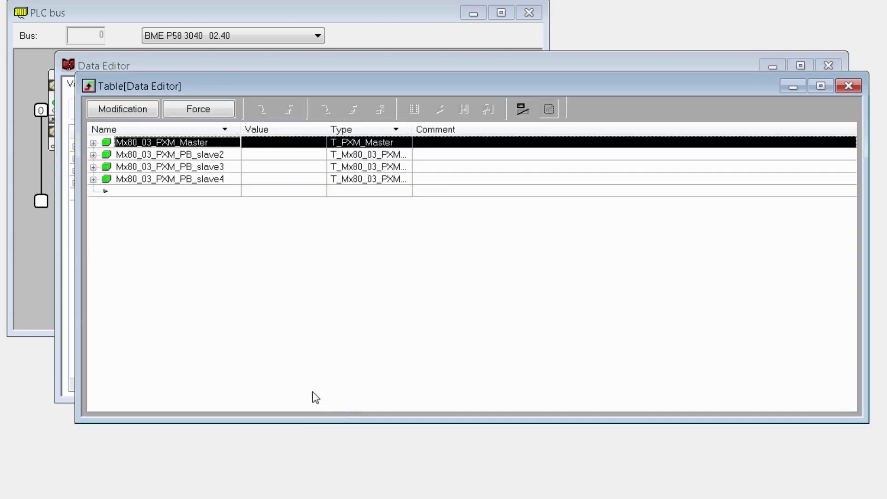
left_click(123, 109)
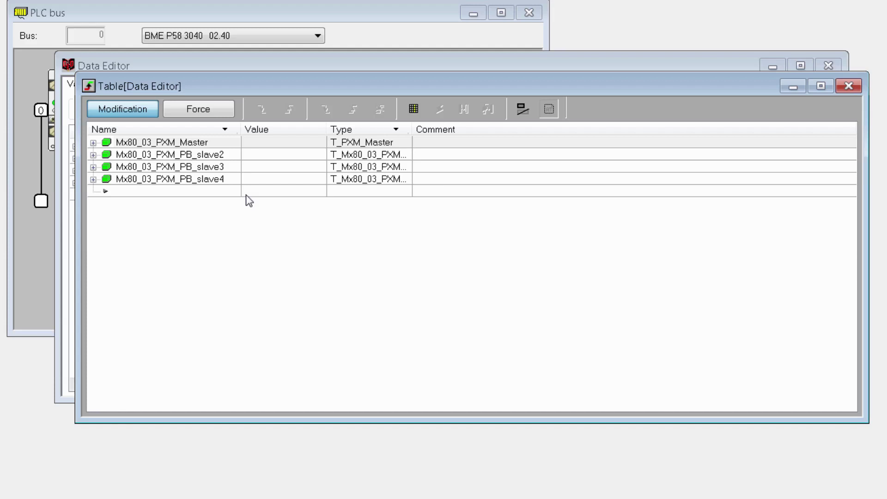
Set Mx80_03_PXM_Master.Control.ProfibusRun to 1 in the animation table
left_click(93, 143)
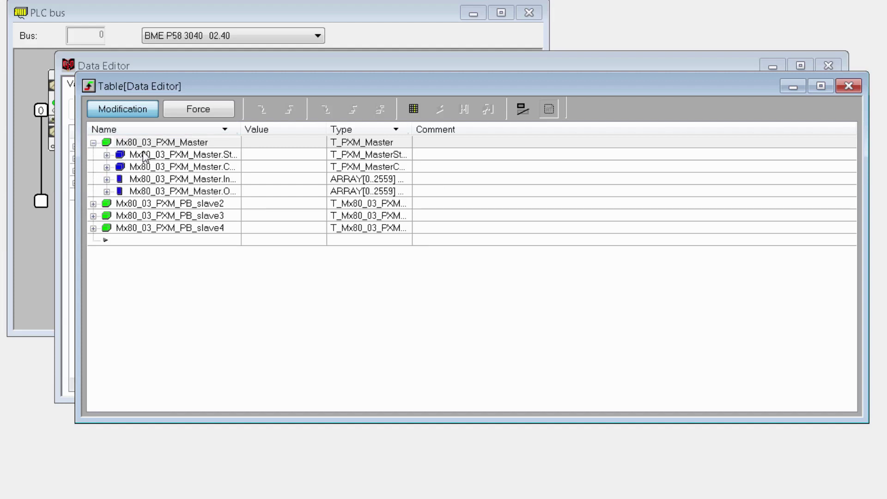
left_click_drag(241, 129, 394, 130)
left_click(107, 167)
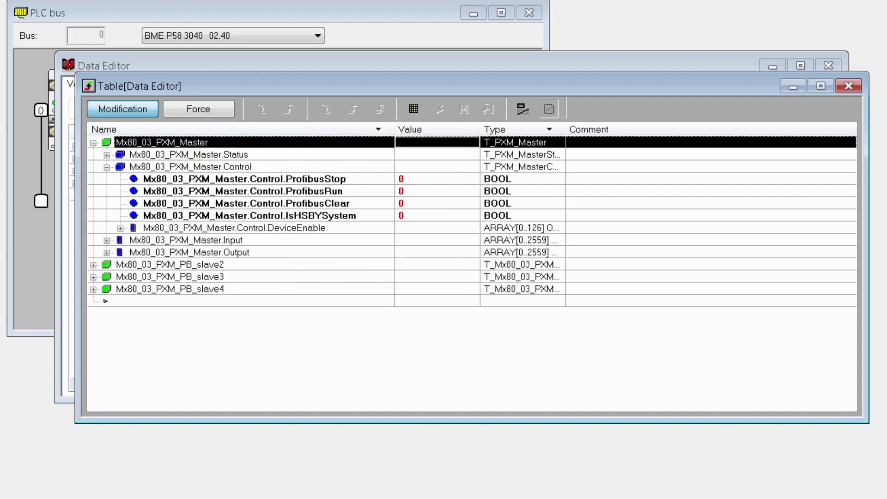
left_click(311, 192)
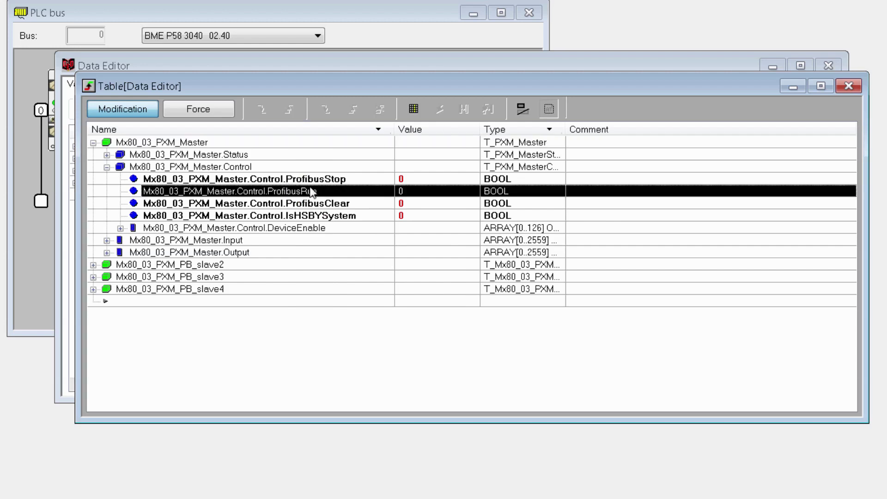
left_click(405, 191)
type("1")
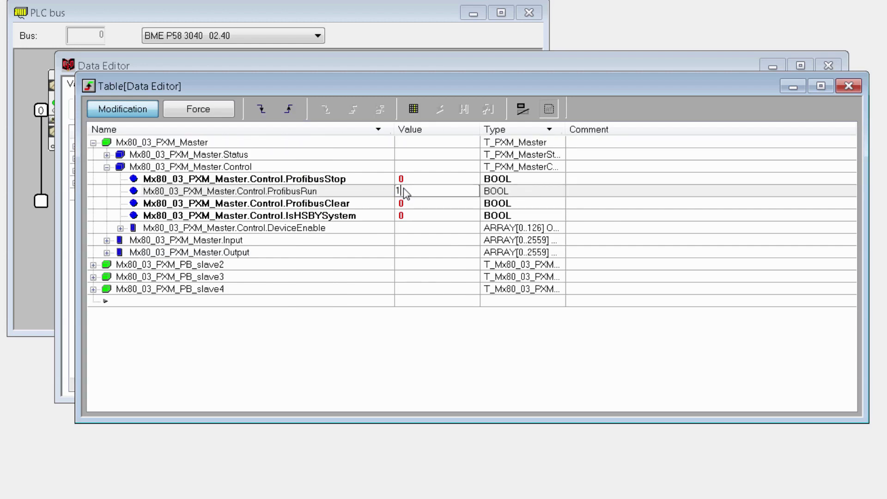
key("Return")
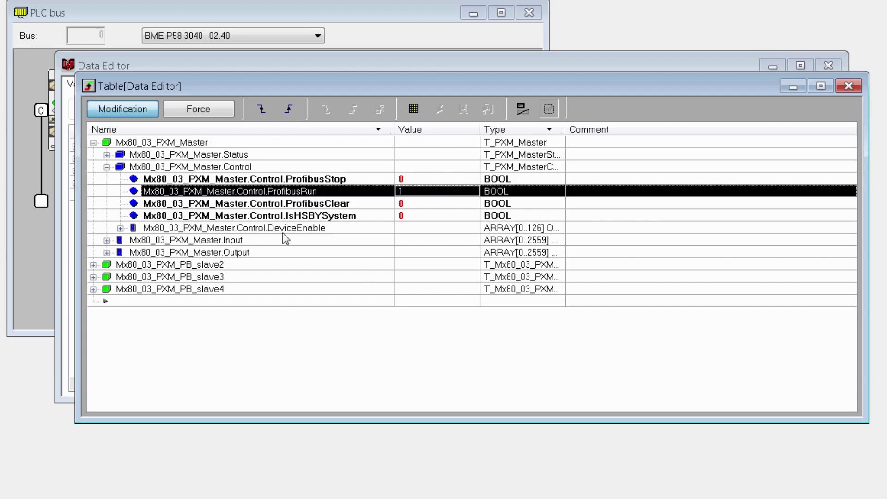
Set master DeviceEnable[2] through [4] to 1 and expand PB_slave2's status variables
left_click(121, 228)
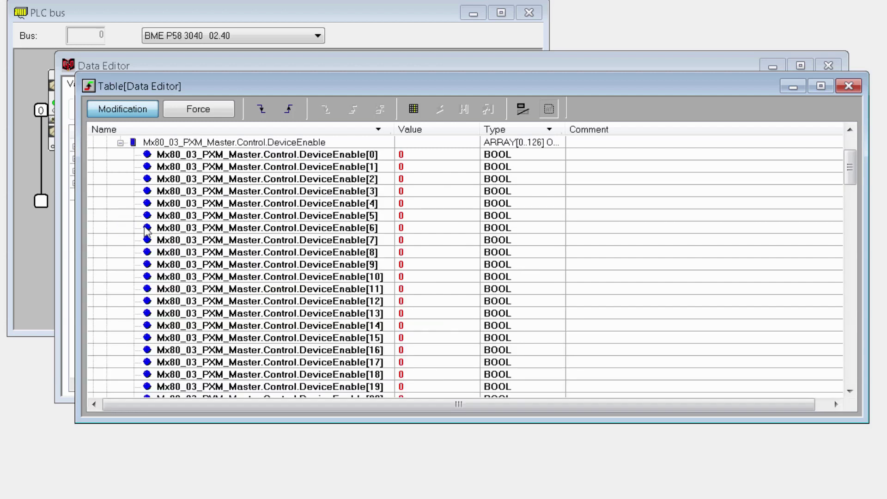
left_click(415, 180)
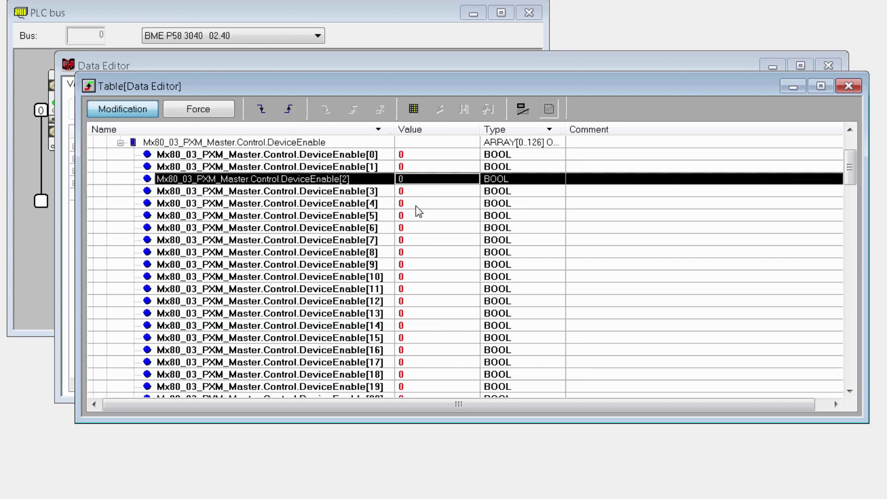
left_click(407, 203, "shift")
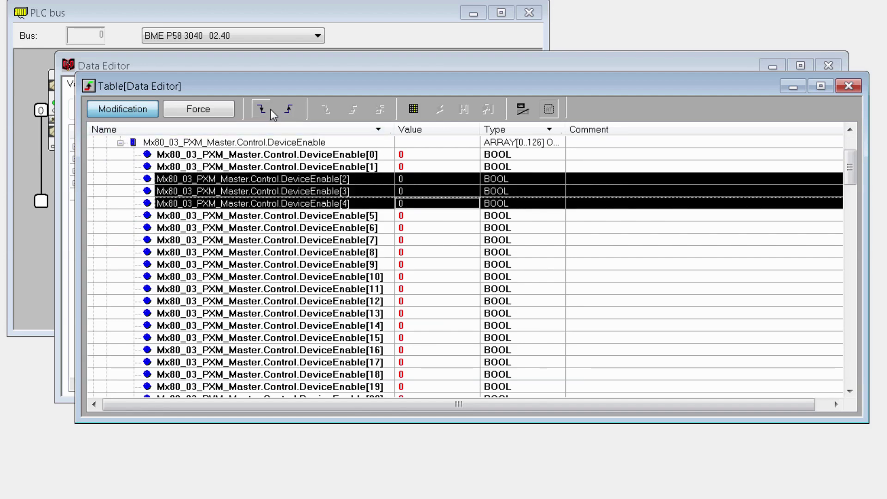
left_click(288, 110)
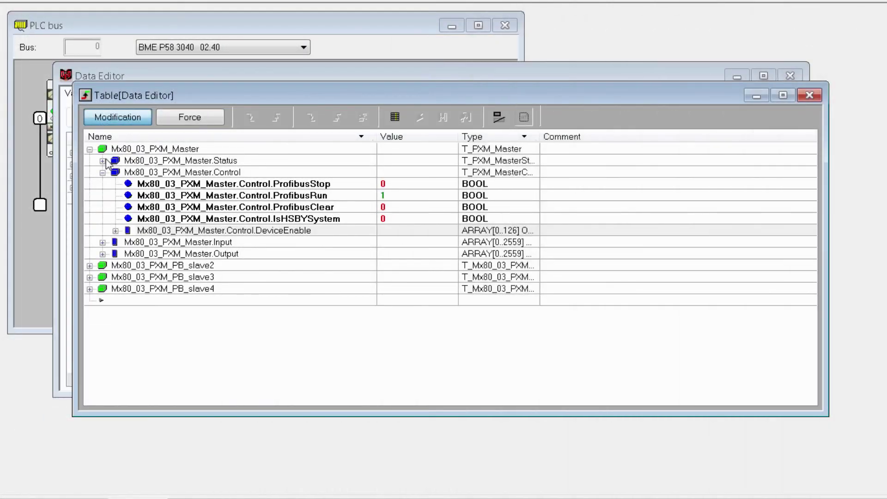
left_click(102, 160)
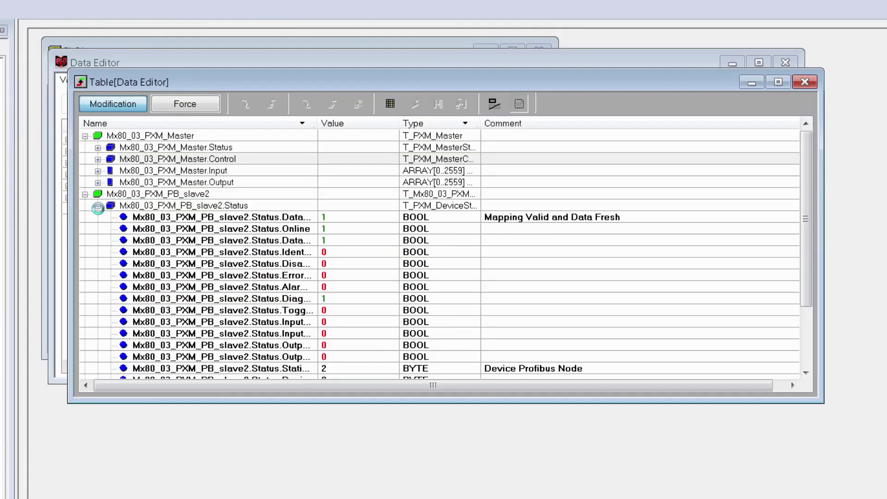
Widen the Name column and expand PB_slave2's Input and Output variables
left_click_drag(318, 123, 374, 123)
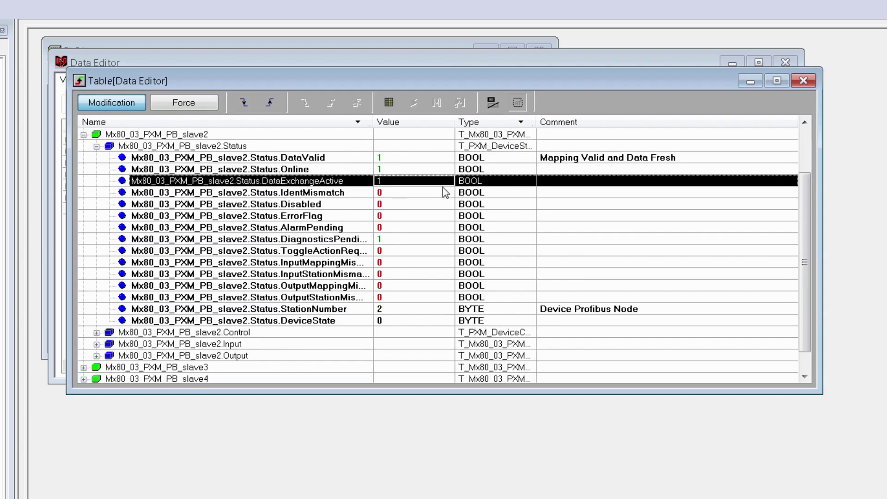
scroll(443, 187, "down", 1)
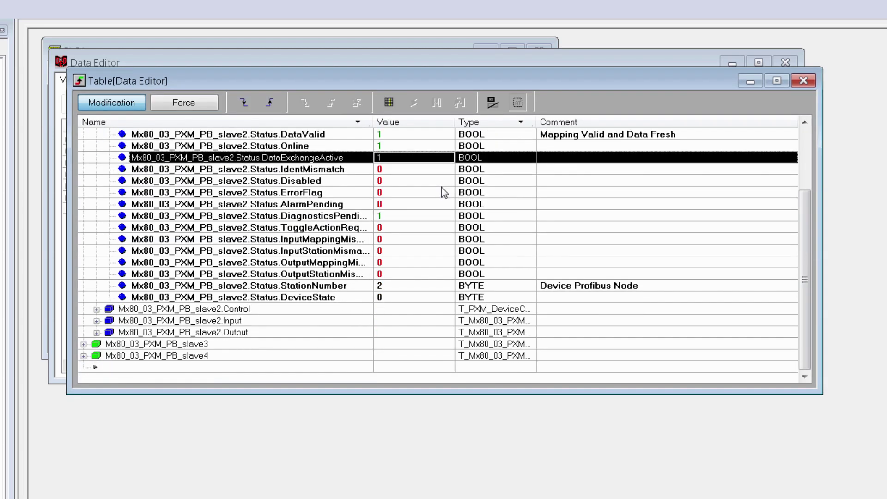
left_click(96, 321)
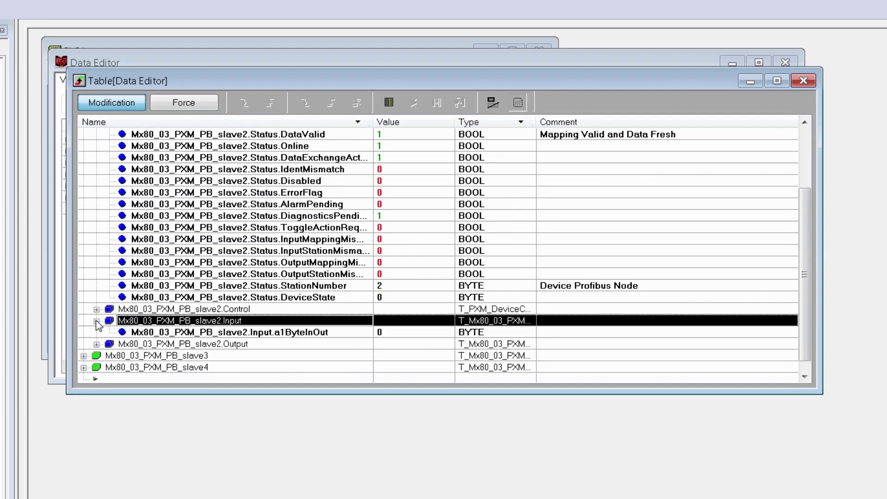
left_click(96, 344)
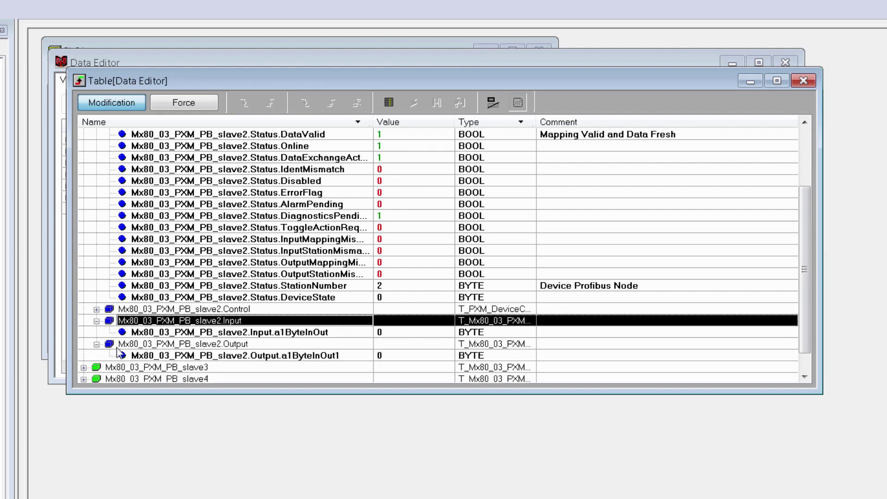
scroll(312, 340, "down", 2)
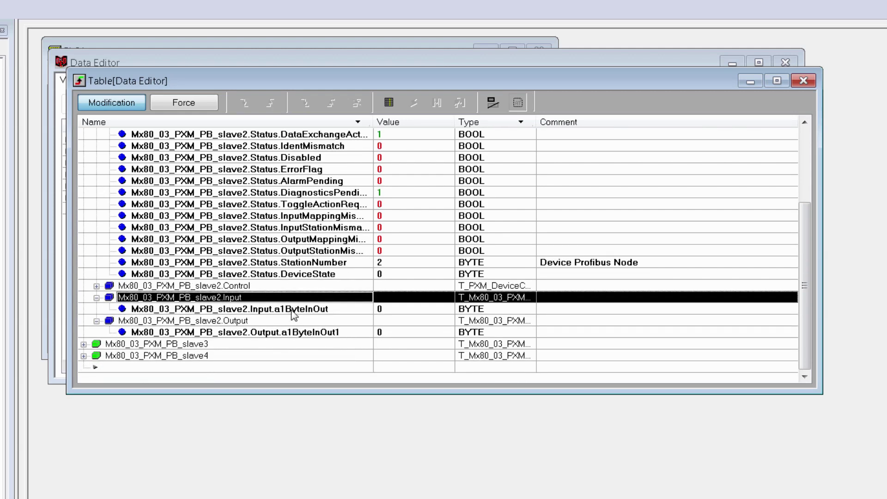
Set PB_slave2 Output.a1ByteInOut1 to 6
left_click(292, 311)
left_click(335, 334)
left_click(387, 332)
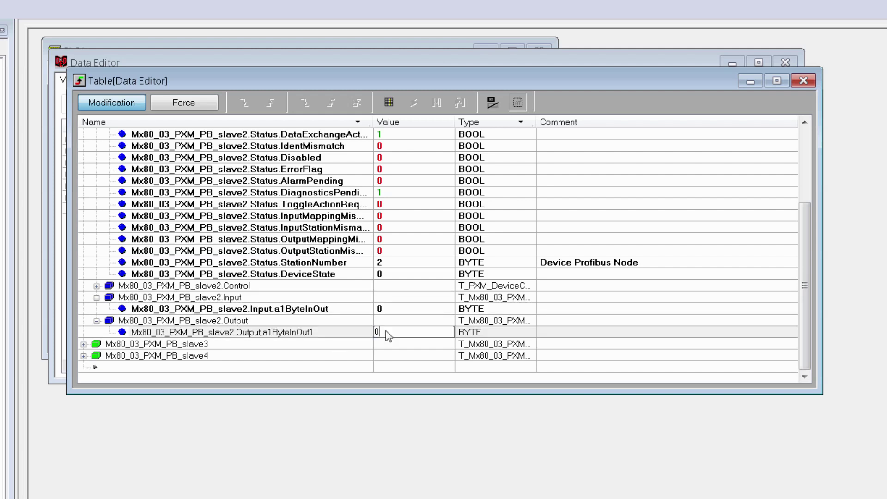
key("BackSpace")
type("6")
key("Return")
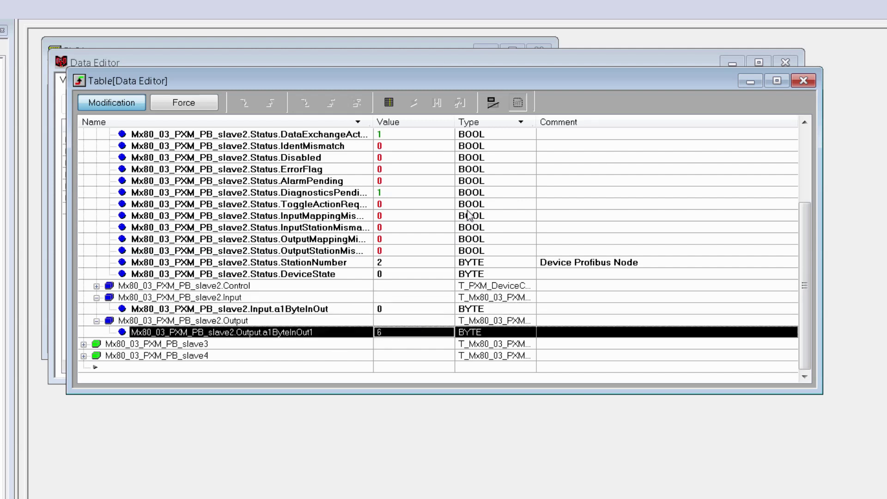
left_click(426, 239)
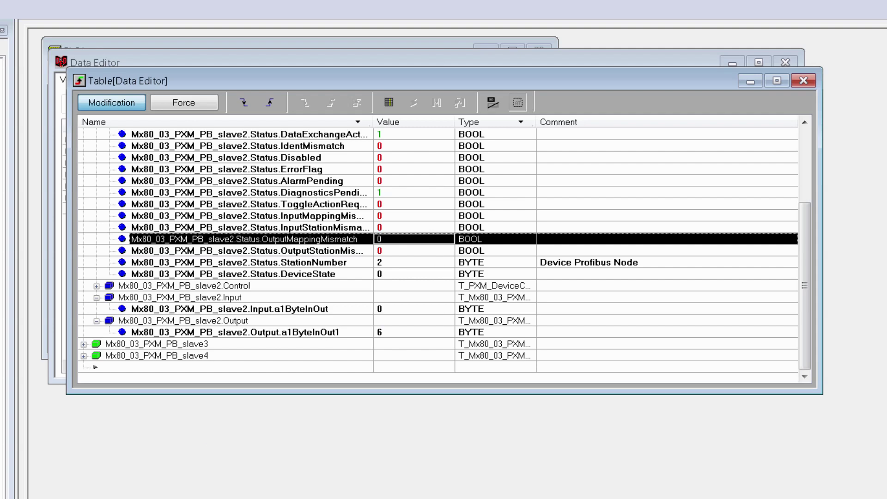
Refresh the Profibus Monitor web page to show slave 2's output as 06
key("alt+Tab")
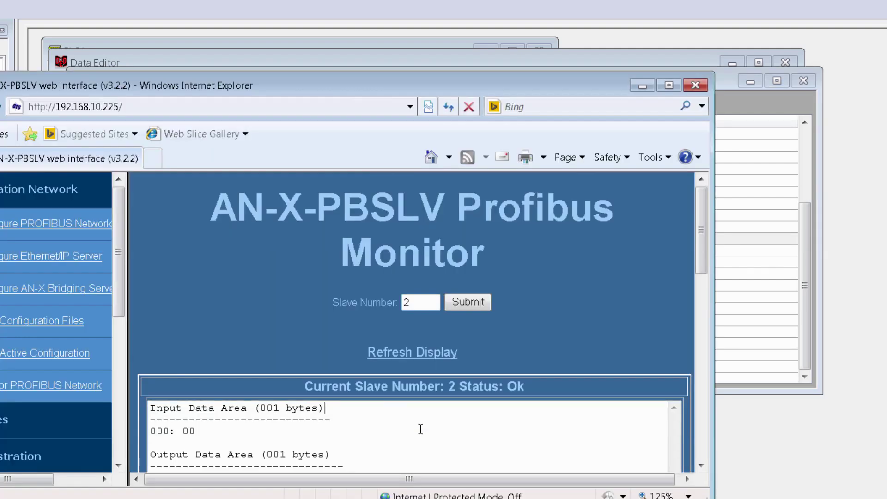
scroll(420, 428, "down", 5)
scroll(421, 429, "up", 1)
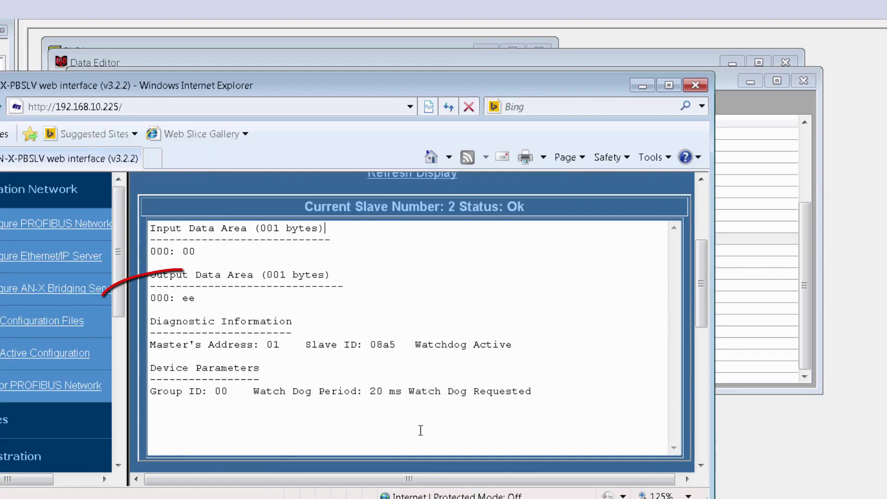
left_click(450, 107)
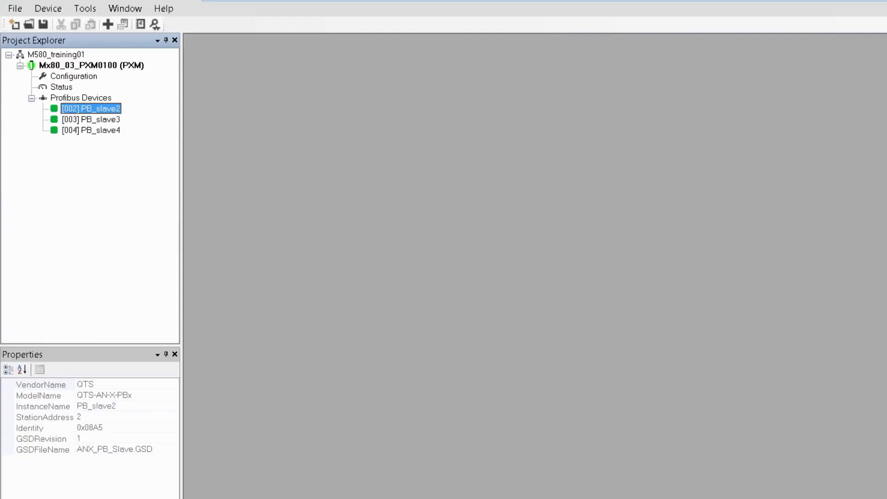
double_click(60, 88)
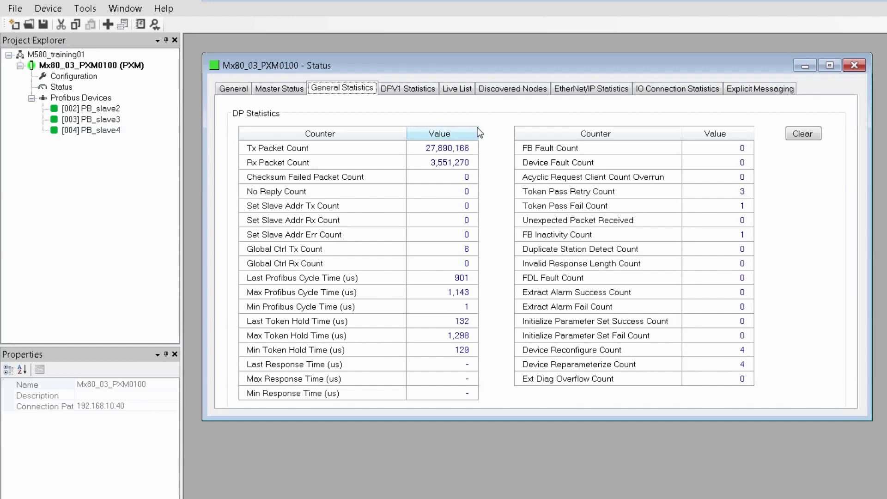
left_click(462, 89)
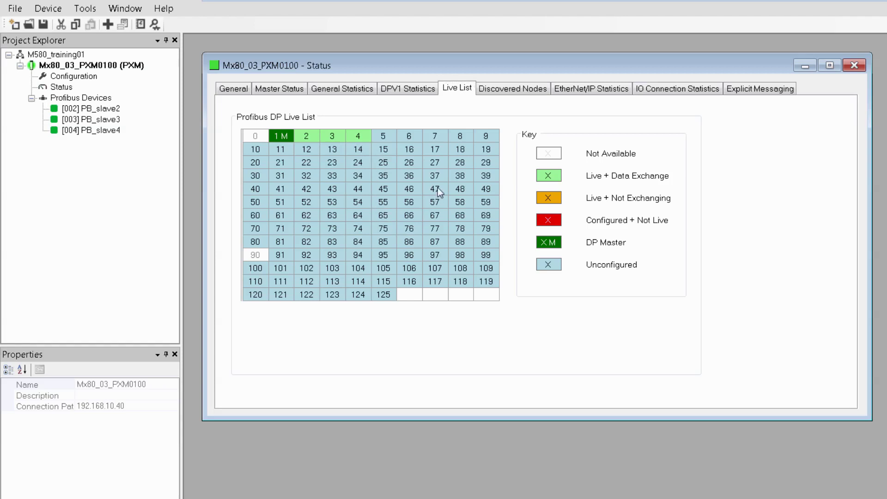
left_click(500, 92)
left_click(300, 111)
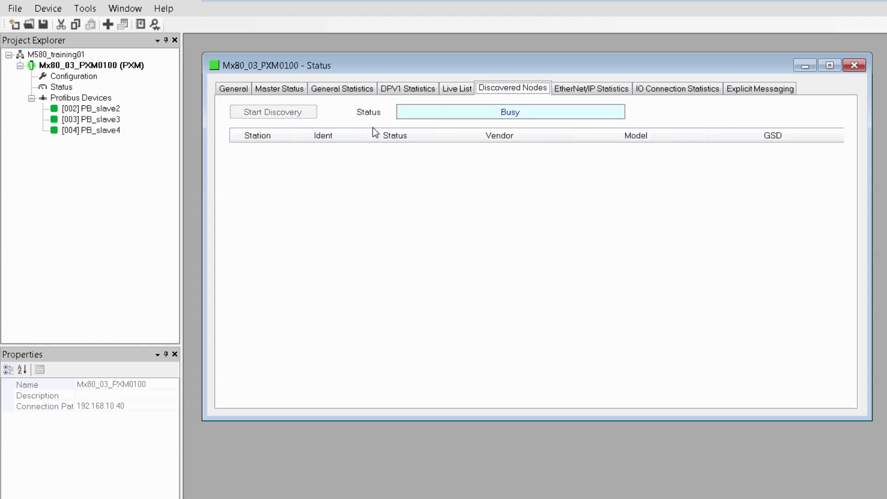
right_click(399, 193)
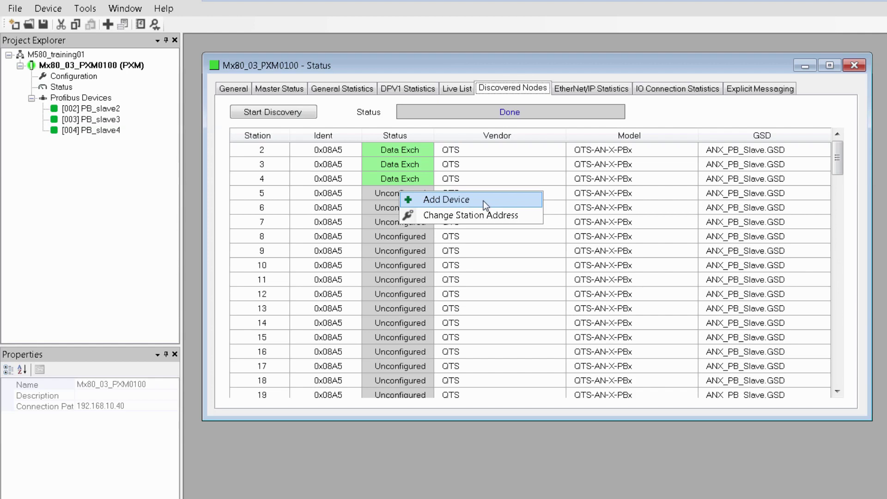
left_click(712, 107)
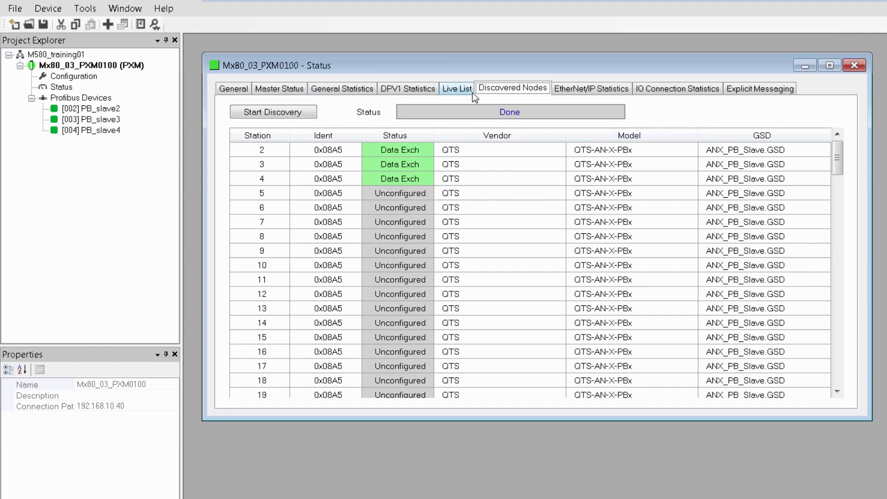
left_click(457, 91)
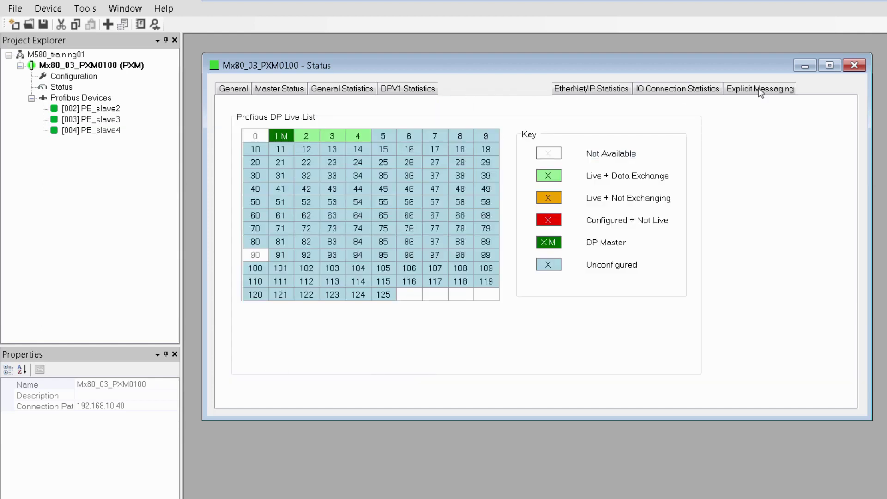
left_click(855, 66)
left_click(99, 109)
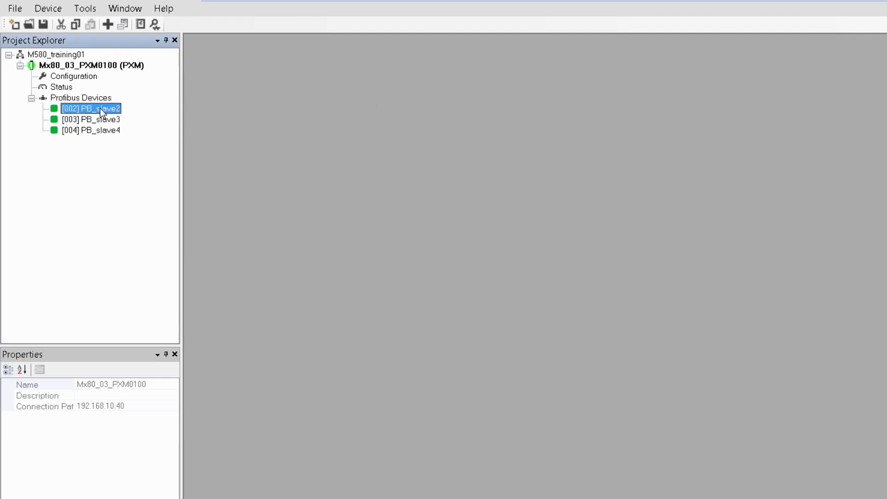
right_click(100, 107)
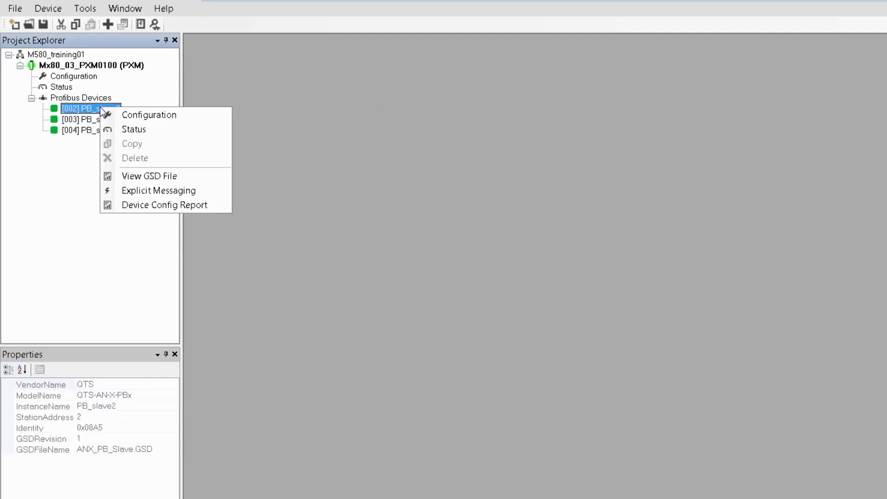
left_click(154, 129)
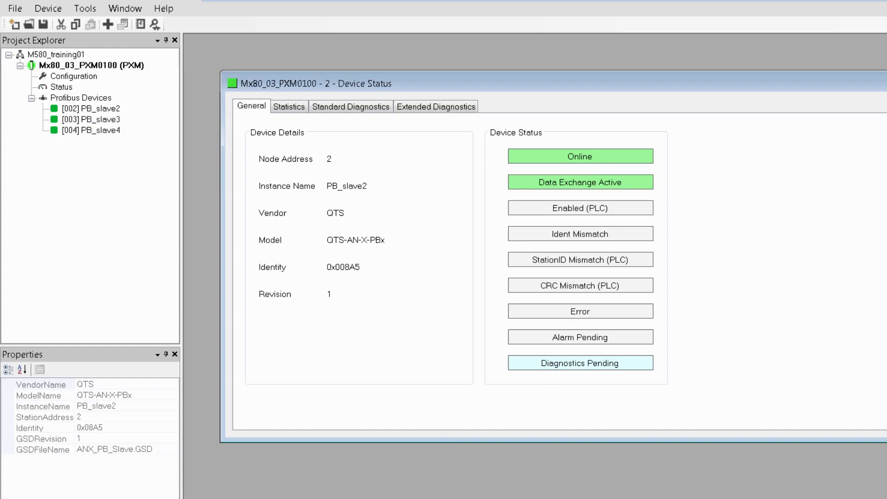
key("ctrl+F4")
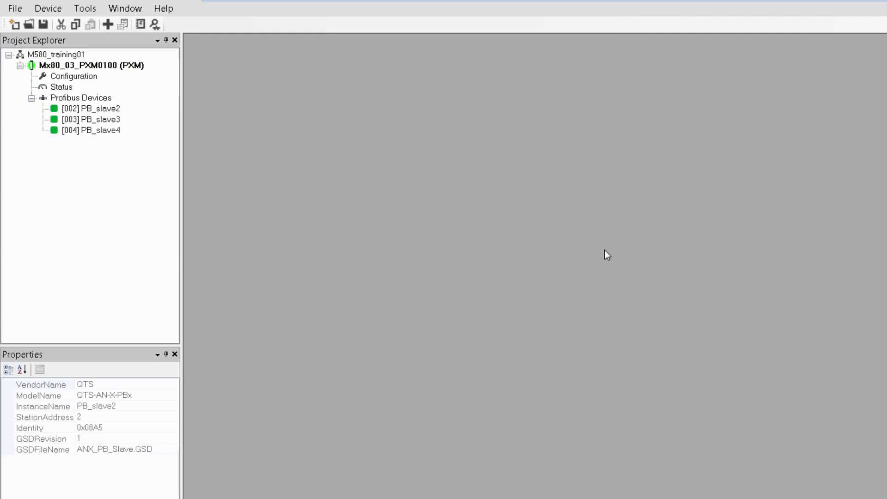